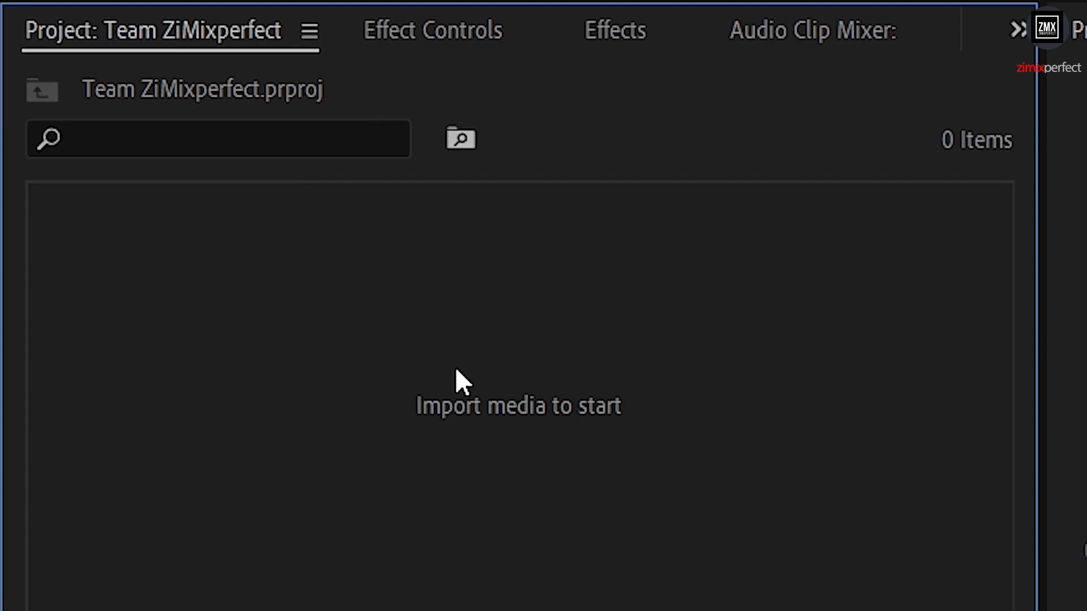
- Import intro and the mixkit biker, beach-front and street-junction clips from the Video practice folder into the project
{"action": "double_click", "coordinate": [455, 369]}
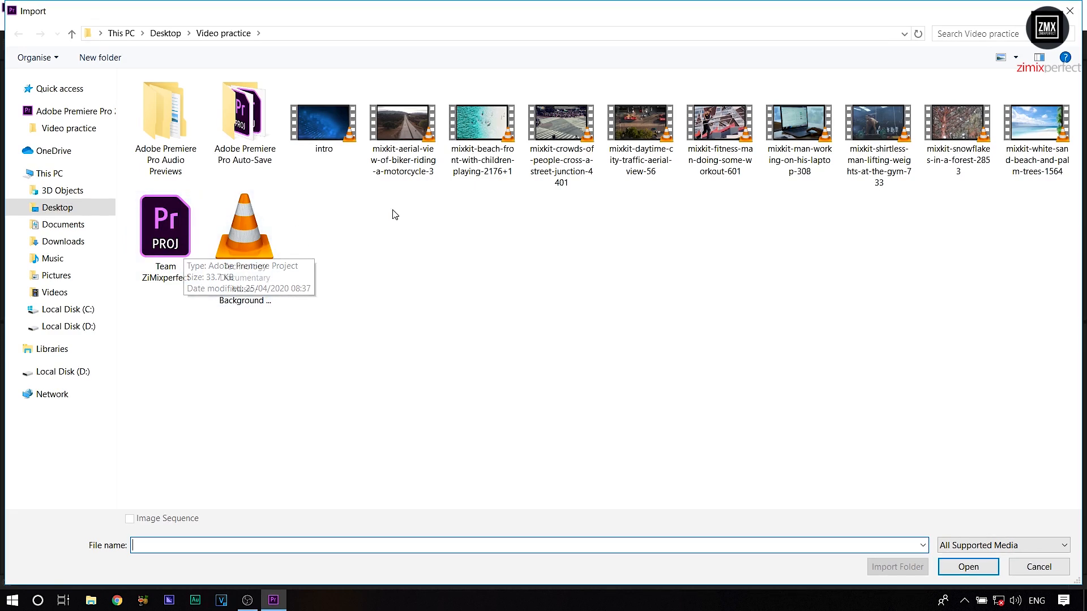
{"action": "left_click", "coordinate": [1070, 10]}
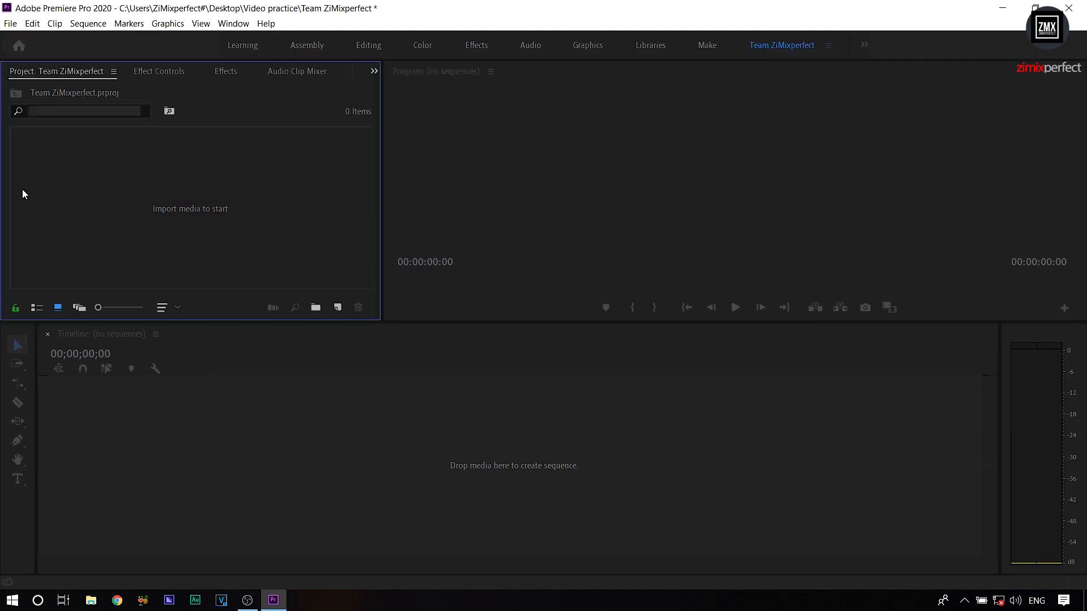
{"action": "left_click", "coordinate": [8, 23]}
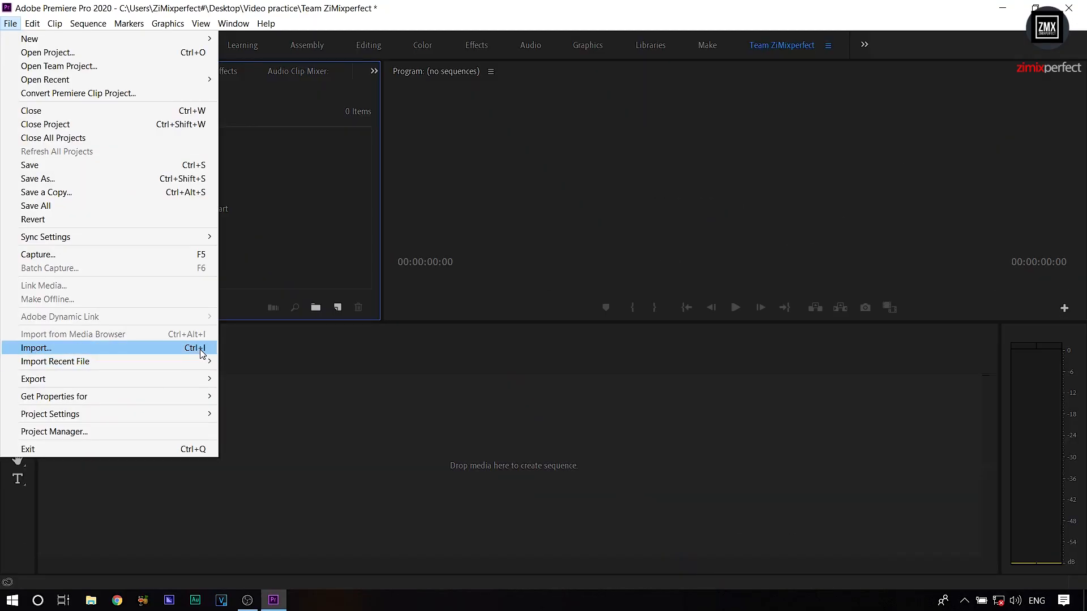
{"action": "left_click", "coordinate": [202, 353]}
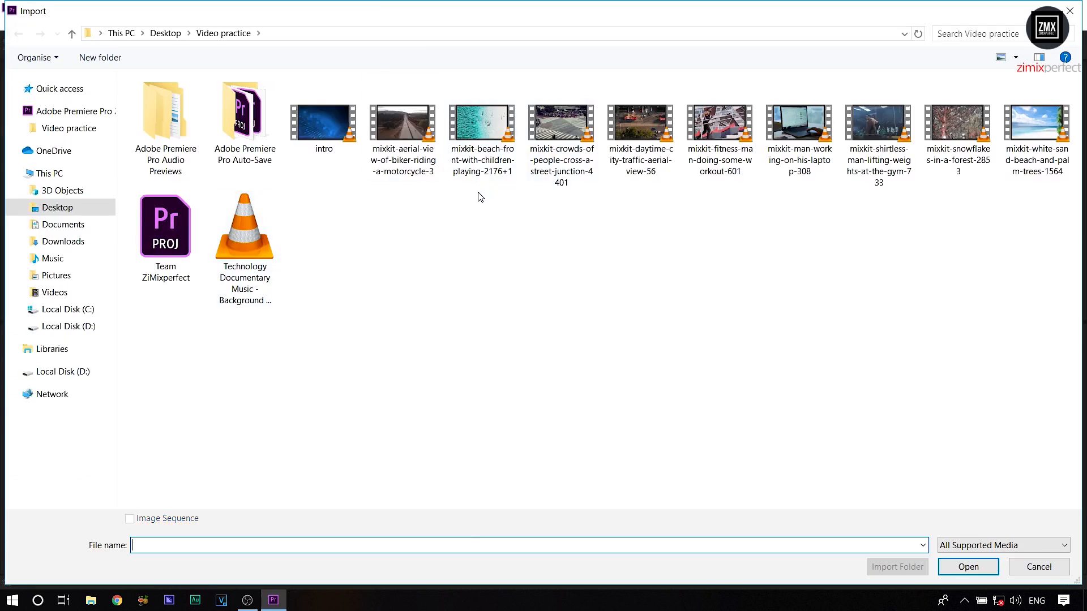
{"action": "left_click", "coordinate": [487, 120]}
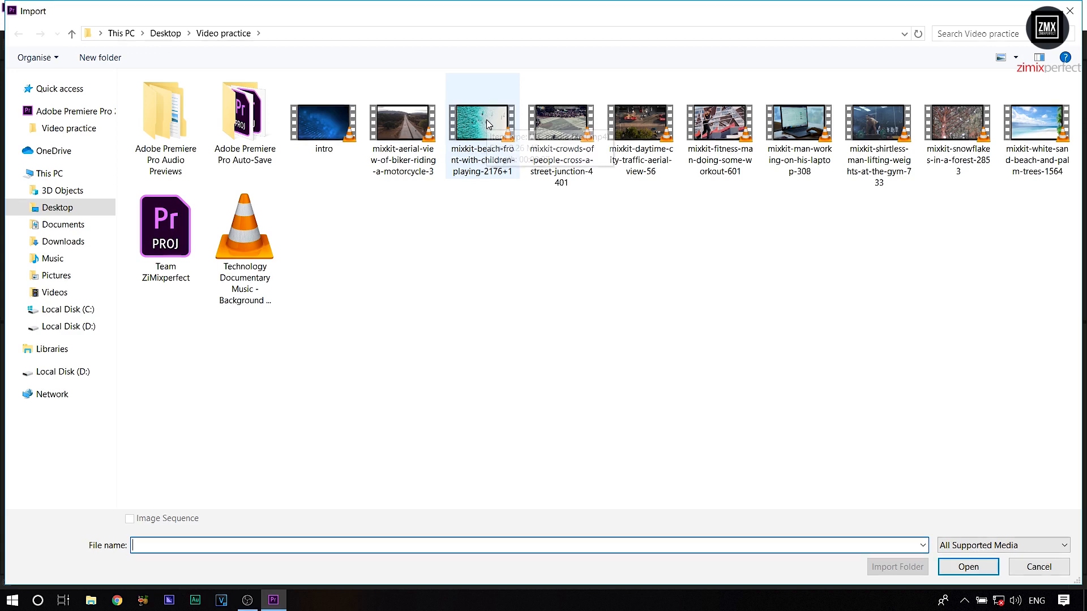
{"action": "left_click", "coordinate": [403, 131]}
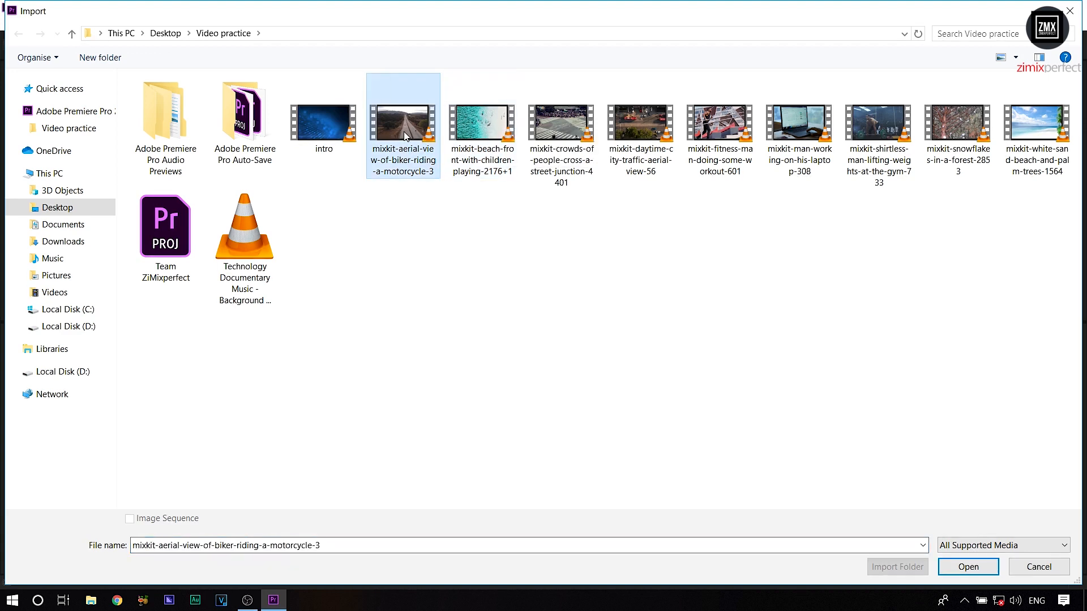
{"action": "left_click", "coordinate": [572, 136], "text": "shift"}
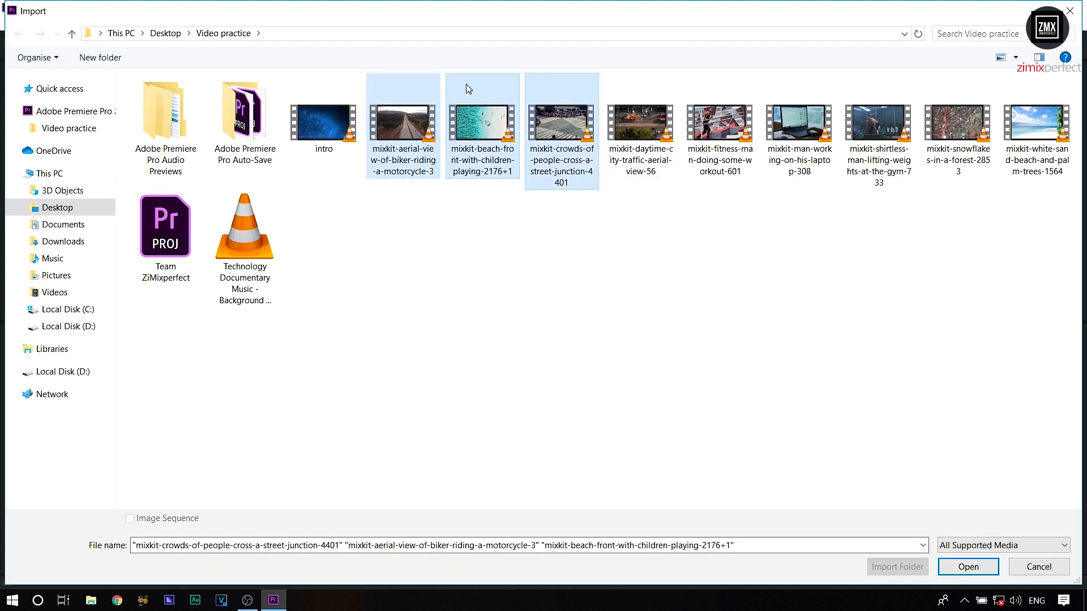
{"action": "left_click", "coordinate": [324, 125], "text": "ctrl"}
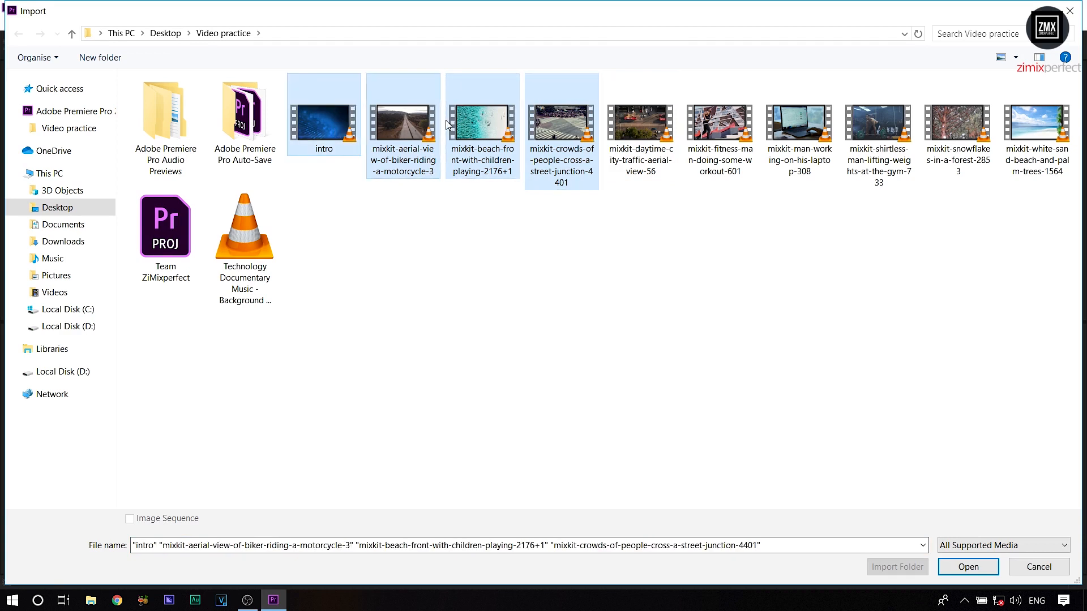
{"action": "left_click", "coordinate": [978, 573]}
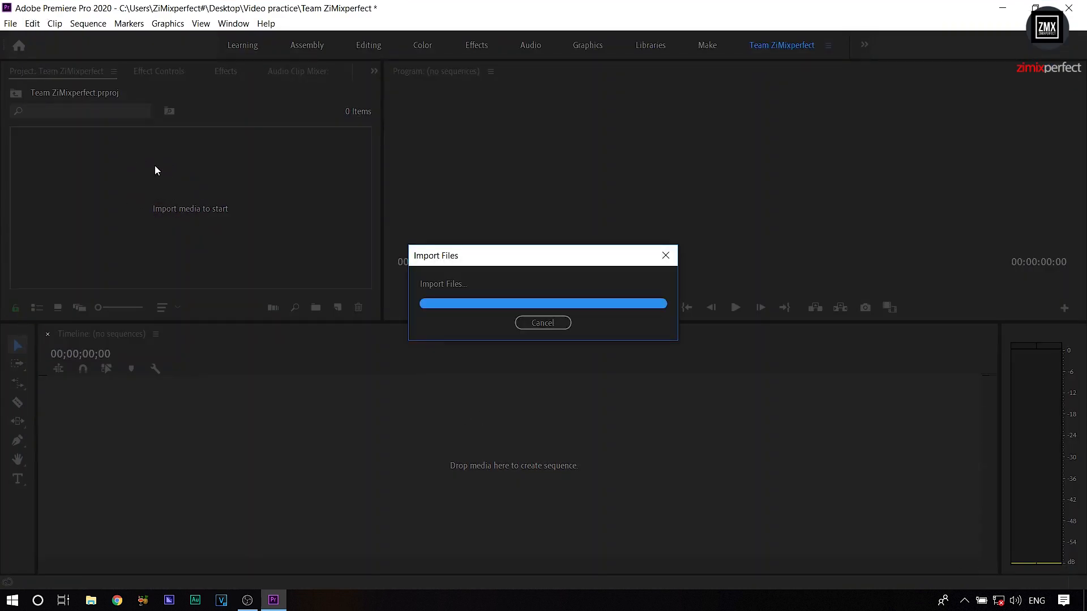
{"action": "left_click", "coordinate": [187, 249]}
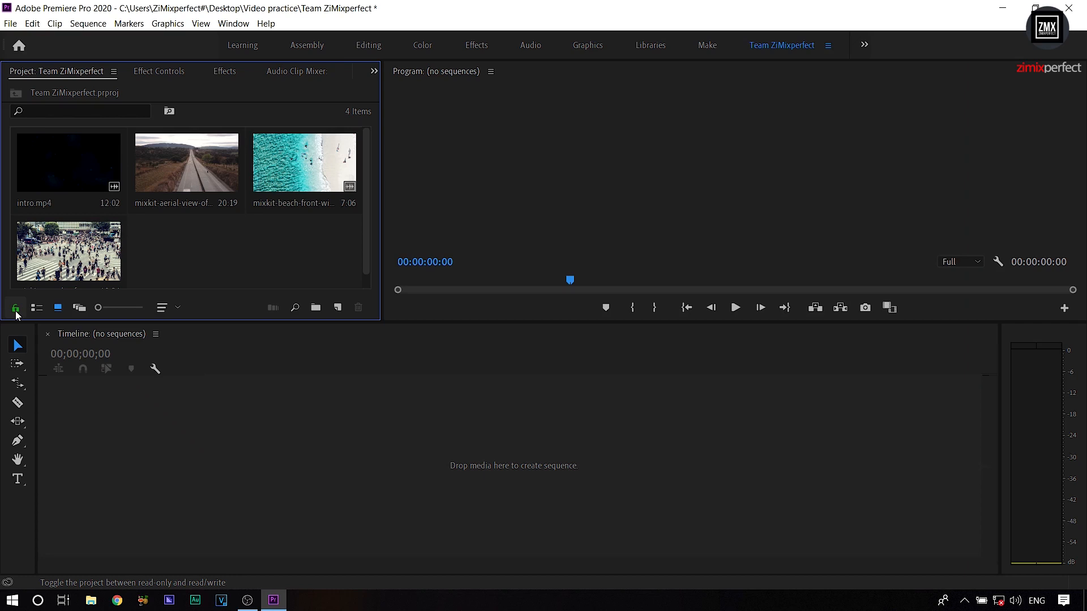
- Switch the project to read-only mode and save its changes
{"action": "left_click", "coordinate": [39, 578]}
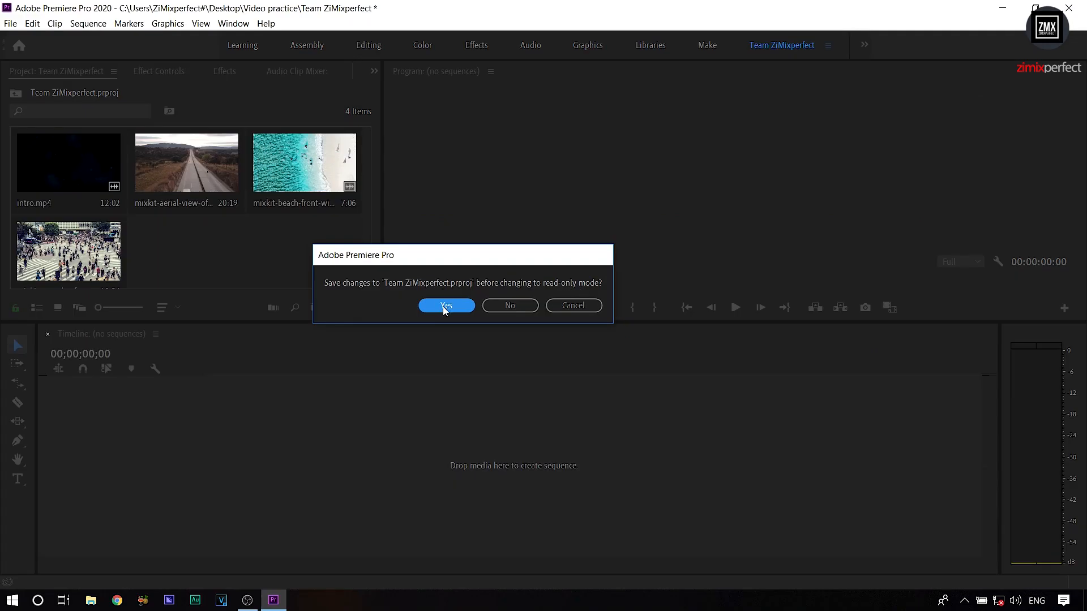
{"action": "left_click", "coordinate": [445, 306]}
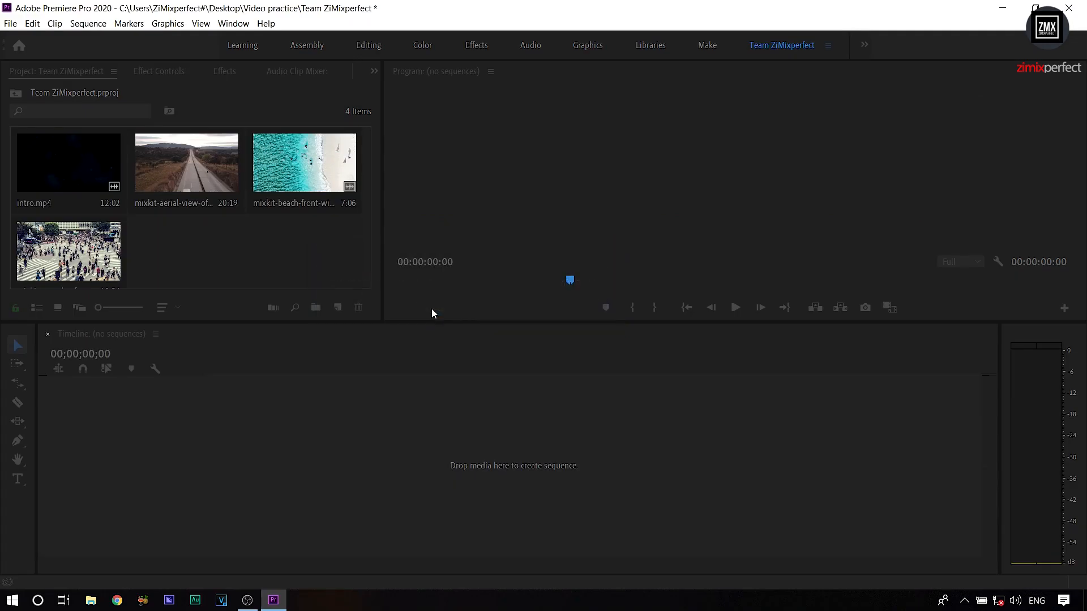
- Try to place the aerial biker clip on the timeline while the project is read-only, and switch the project back to read/write
{"action": "left_click", "coordinate": [226, 207]}
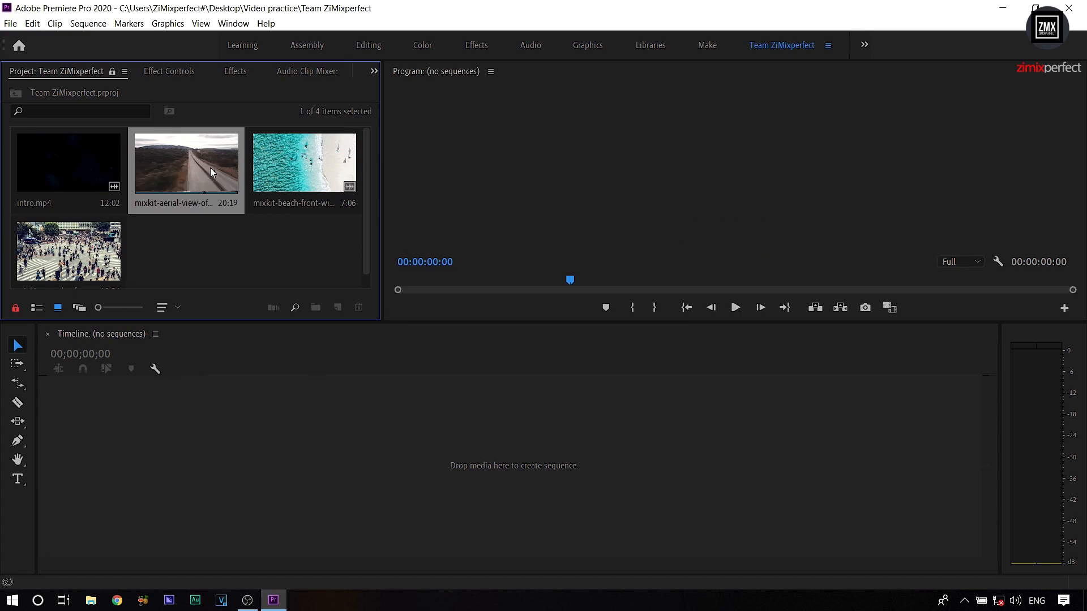
{"action": "left_click_drag", "start_coordinate": [267, 249], "coordinate": [392, 473]}
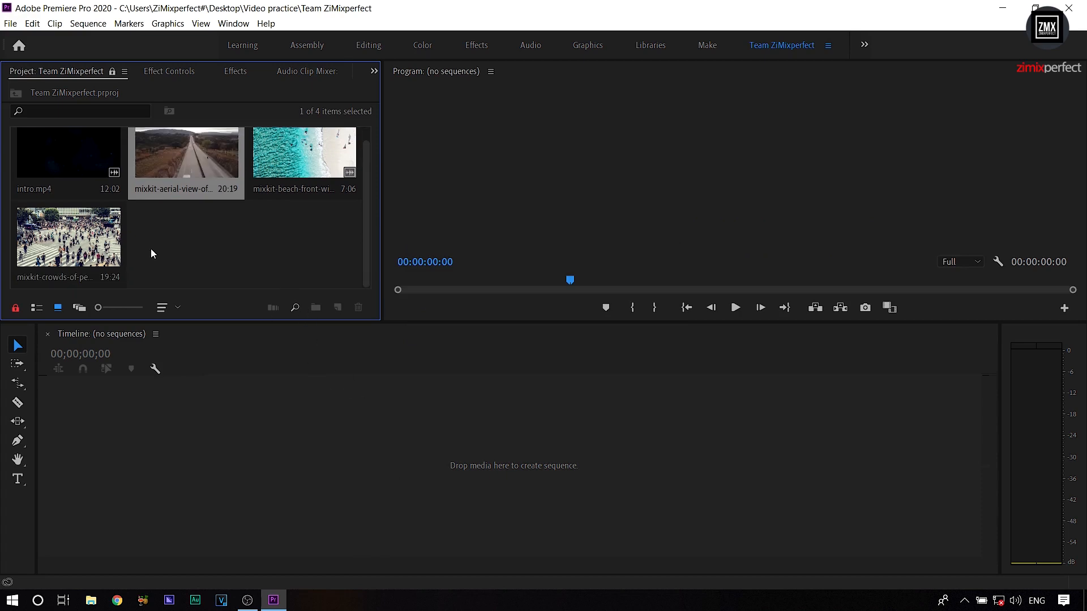
{"action": "scroll", "coordinate": [141, 212], "scroll_direction": "up", "scroll_amount": 1}
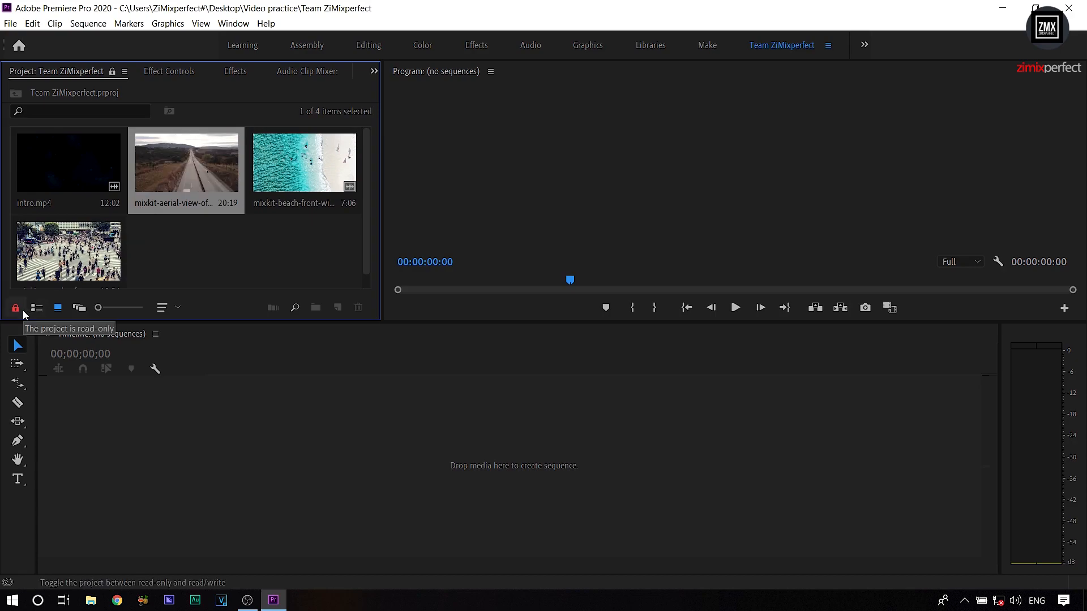
{"action": "left_click", "coordinate": [21, 311]}
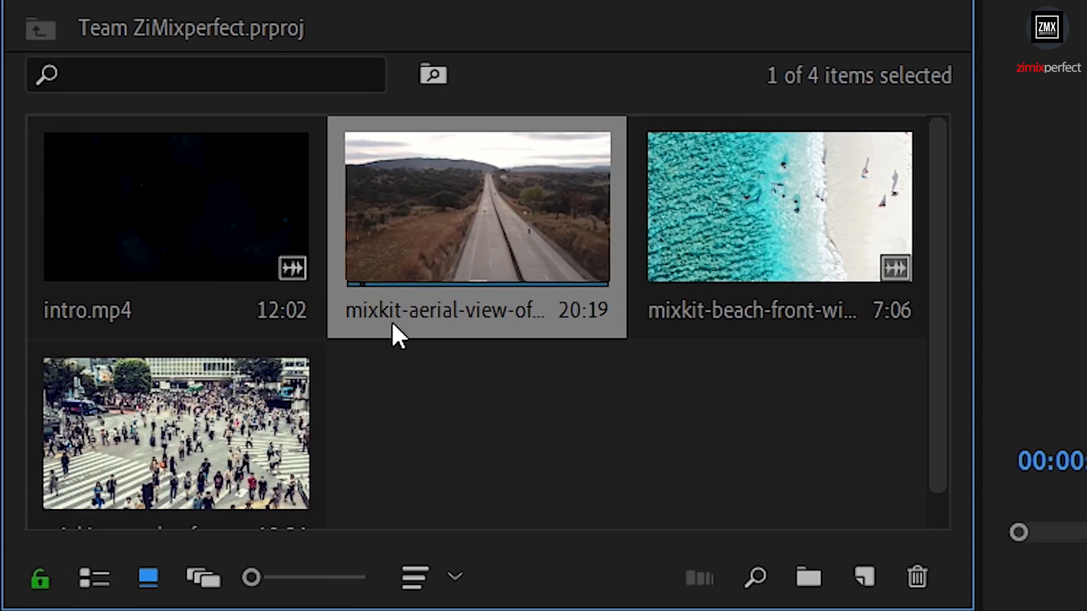
- Examine all the imported clips in list view and return to icon view
{"action": "left_click", "coordinate": [93, 577]}
{"action": "key", "text": "ctrl+a"}
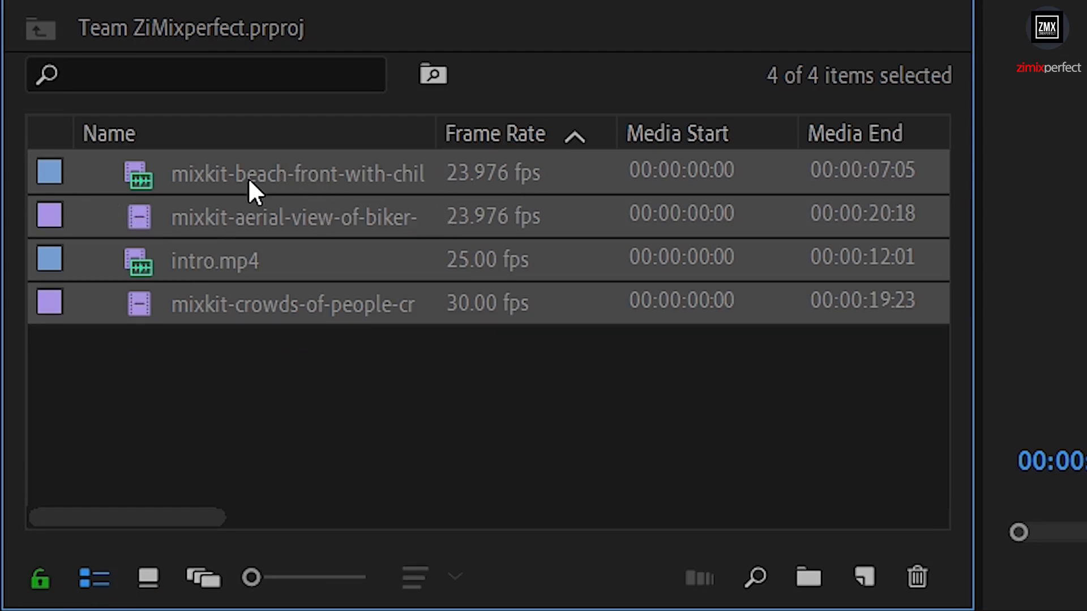
{"action": "left_click", "coordinate": [305, 456]}
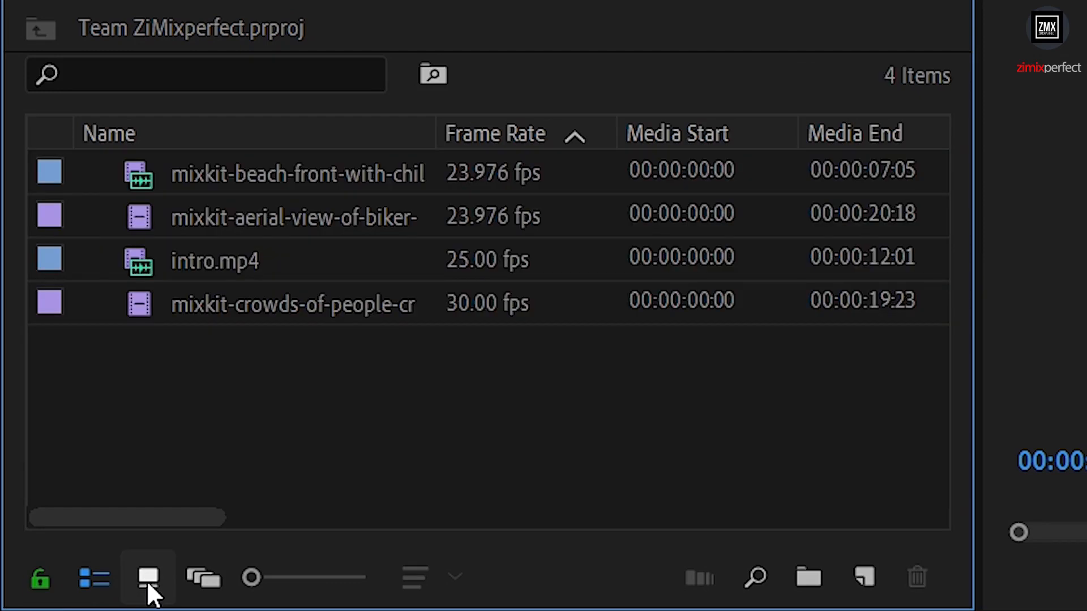
{"action": "left_click", "coordinate": [148, 581]}
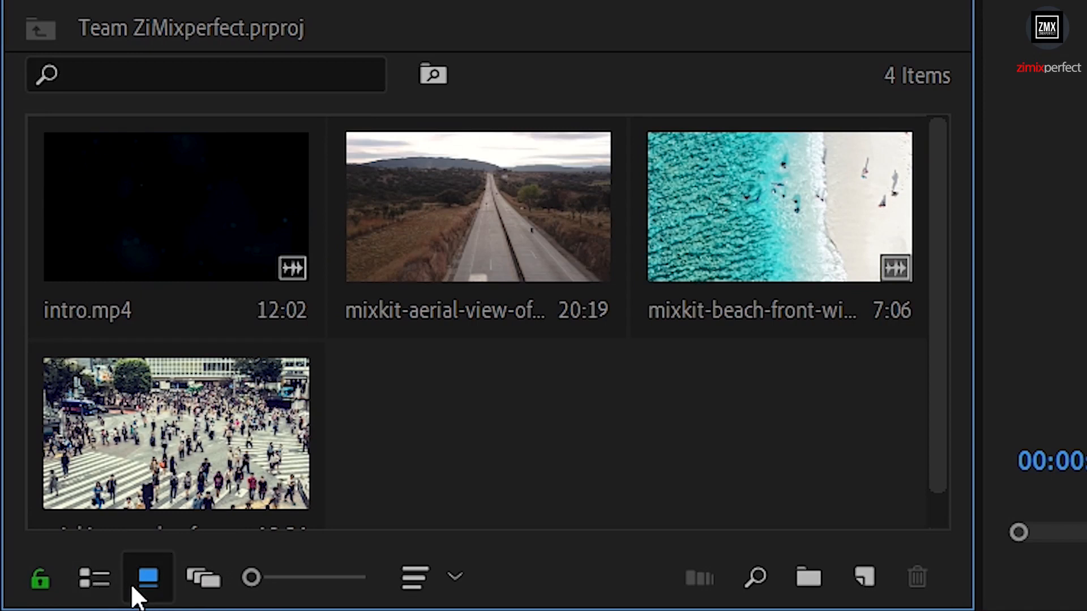
- Display the project clips in freeform view at the smallest thumbnail size
{"action": "left_click", "coordinate": [204, 578]}
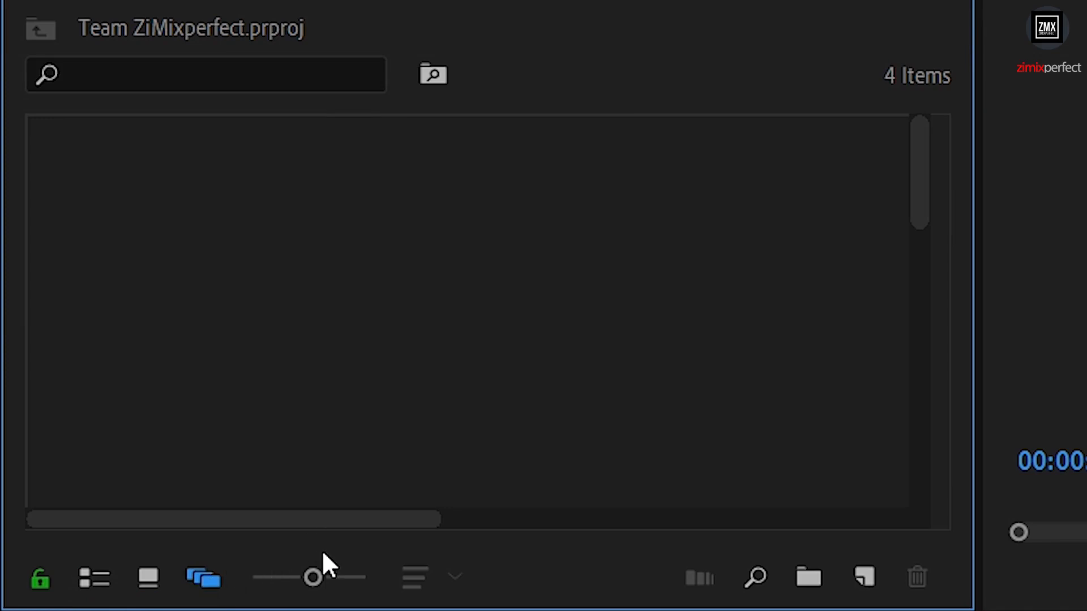
{"action": "left_click_drag", "start_coordinate": [310, 577], "coordinate": [236, 567]}
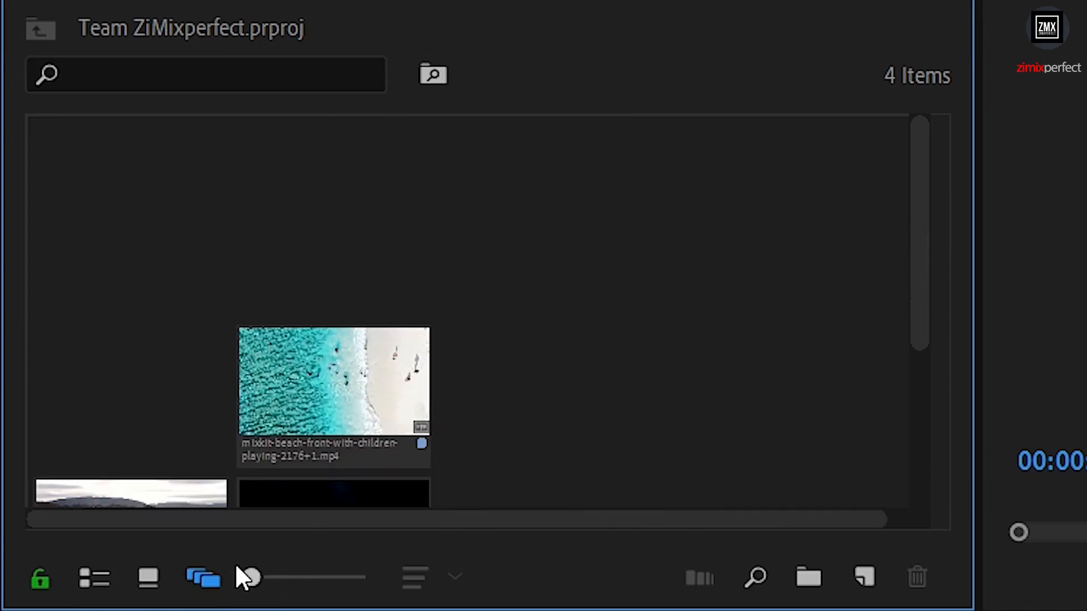
{"action": "left_click_drag", "start_coordinate": [909, 231], "coordinate": [934, 356]}
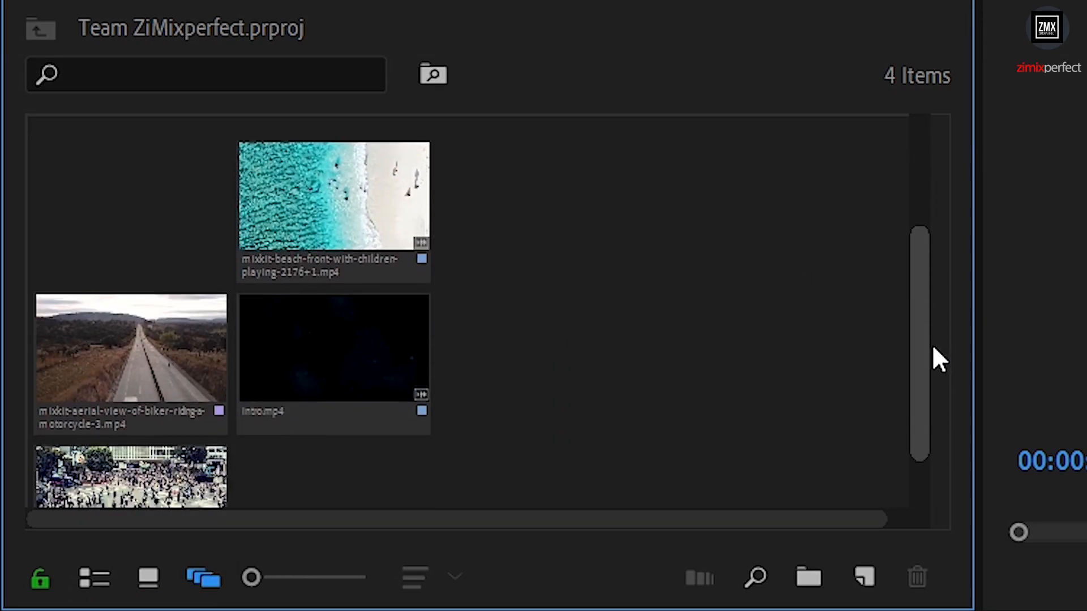
- Overlap the beach, intro and crowd clips around the aerial road clip in freeform view, and return to icon view
{"action": "left_click_drag", "start_coordinate": [364, 236], "coordinate": [122, 241]}
{"action": "left_click_drag", "start_coordinate": [359, 319], "coordinate": [300, 262]}
{"action": "left_click_drag", "start_coordinate": [197, 470], "coordinate": [184, 282]}
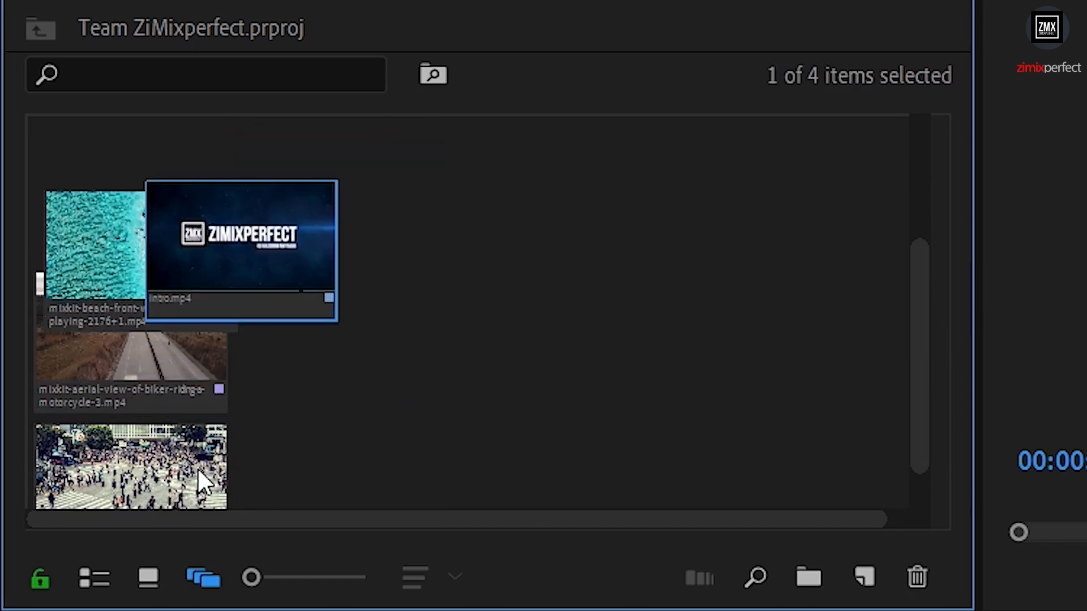
{"action": "left_click_drag", "start_coordinate": [70, 192], "coordinate": [99, 187]}
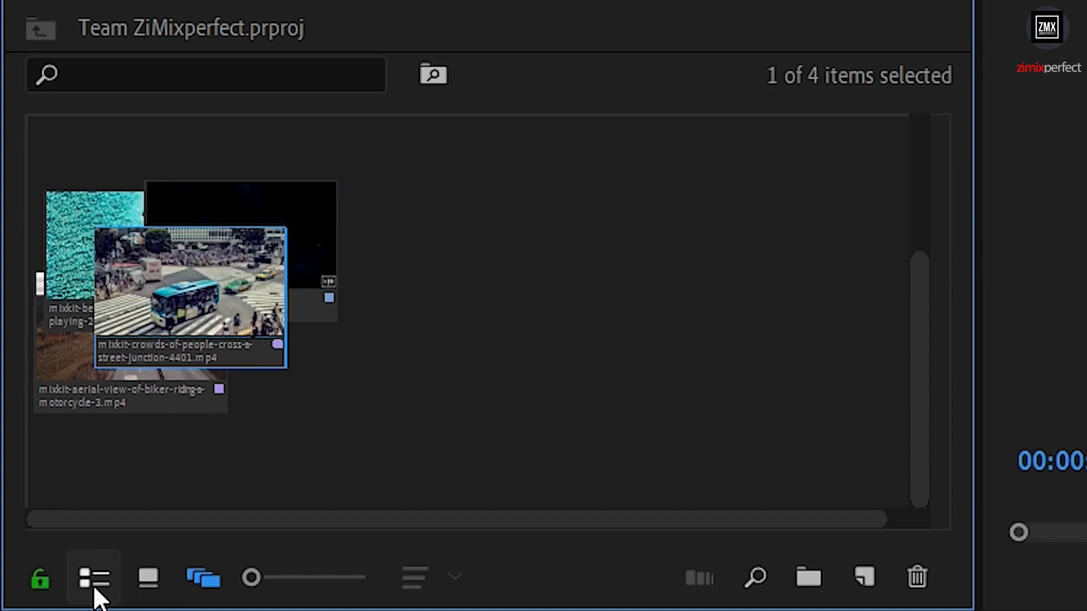
{"action": "left_click", "coordinate": [135, 581]}
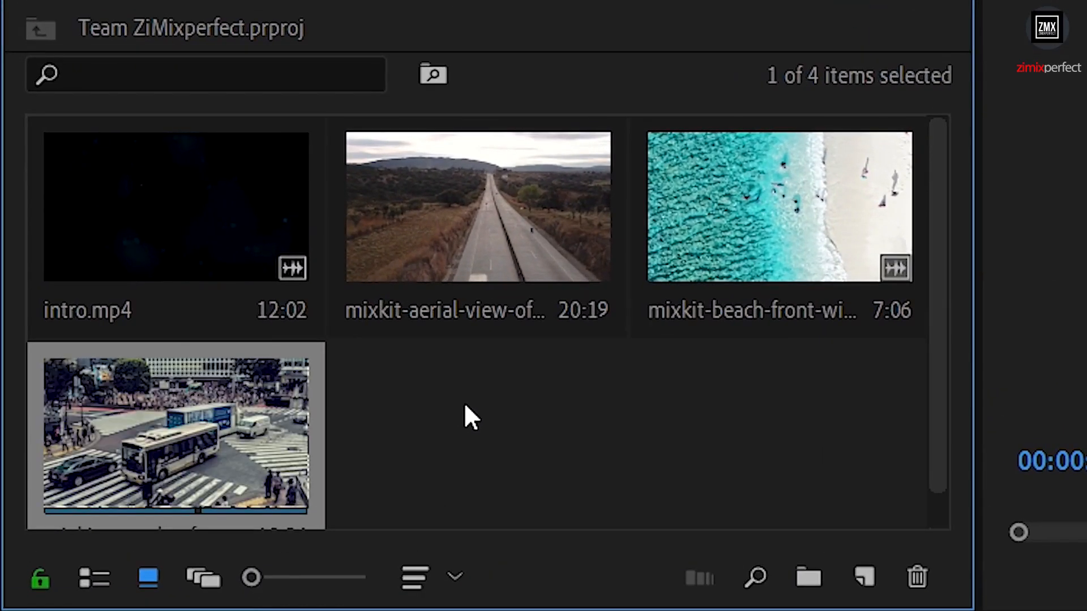
- Enlarge the clip thumbnails in icon view to inspect them, and shrink them back to the smallest size
{"action": "left_click_drag", "start_coordinate": [260, 576], "coordinate": [313, 578]}
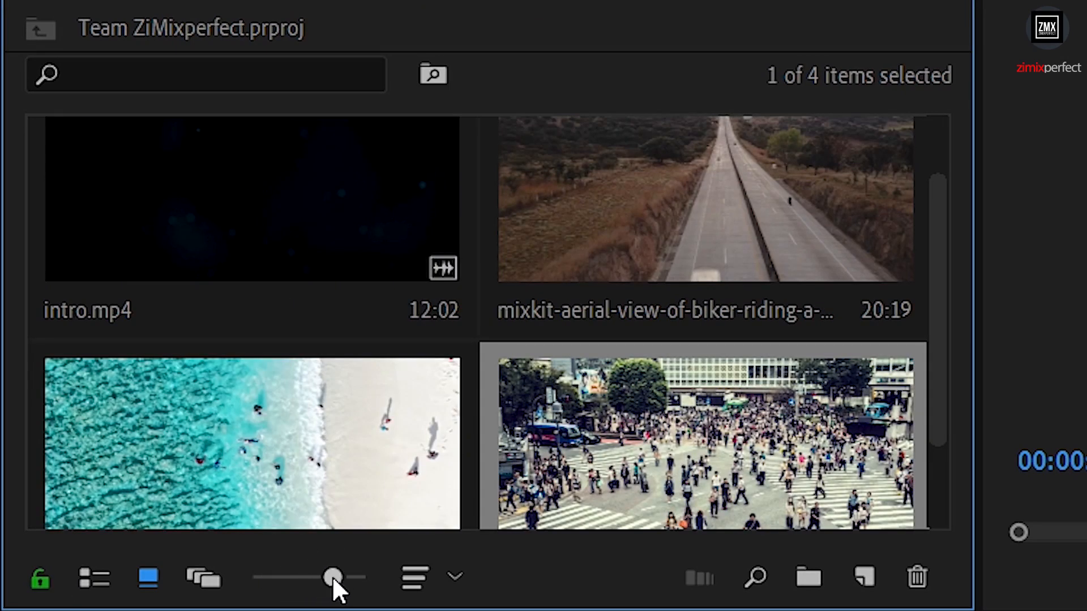
{"action": "left_click_drag", "start_coordinate": [289, 584], "coordinate": [354, 583]}
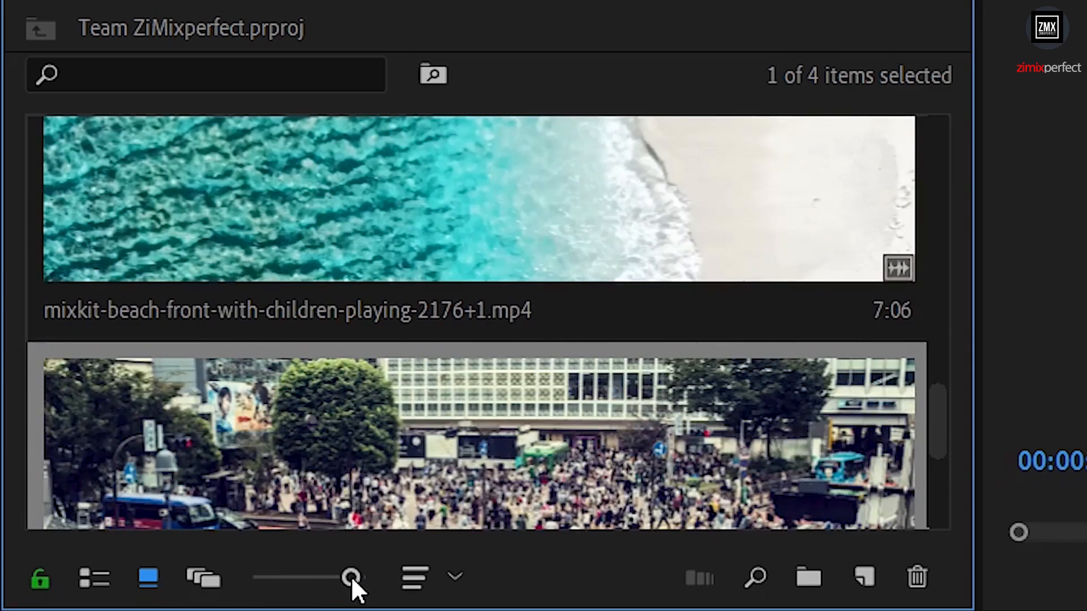
{"action": "scroll", "coordinate": [460, 393], "scroll_direction": "up", "scroll_amount": 5}
{"action": "scroll", "coordinate": [460, 393], "scroll_direction": "down", "scroll_amount": 6}
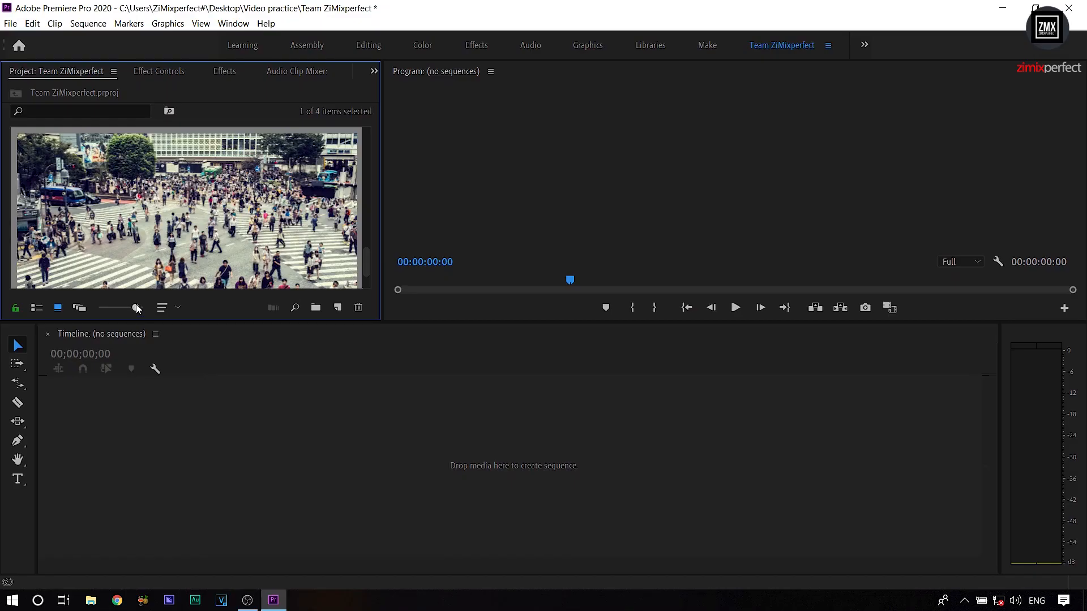
{"action": "left_click_drag", "start_coordinate": [137, 307], "coordinate": [97, 310]}
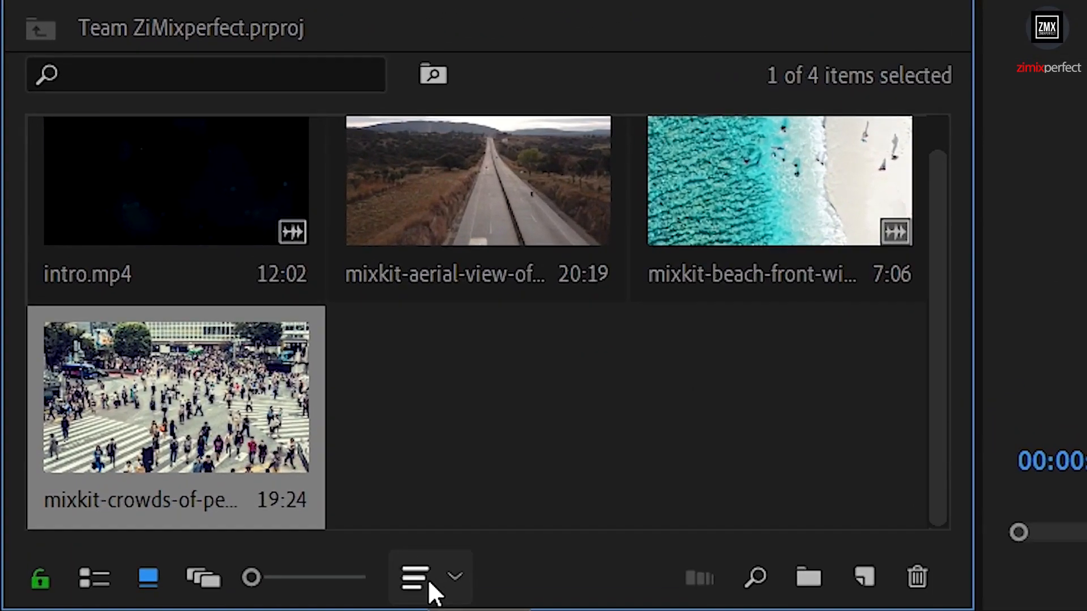
- Look through the sorting criteria available for the project clips, and clear the clip selection
{"action": "left_click", "coordinate": [171, 309]}
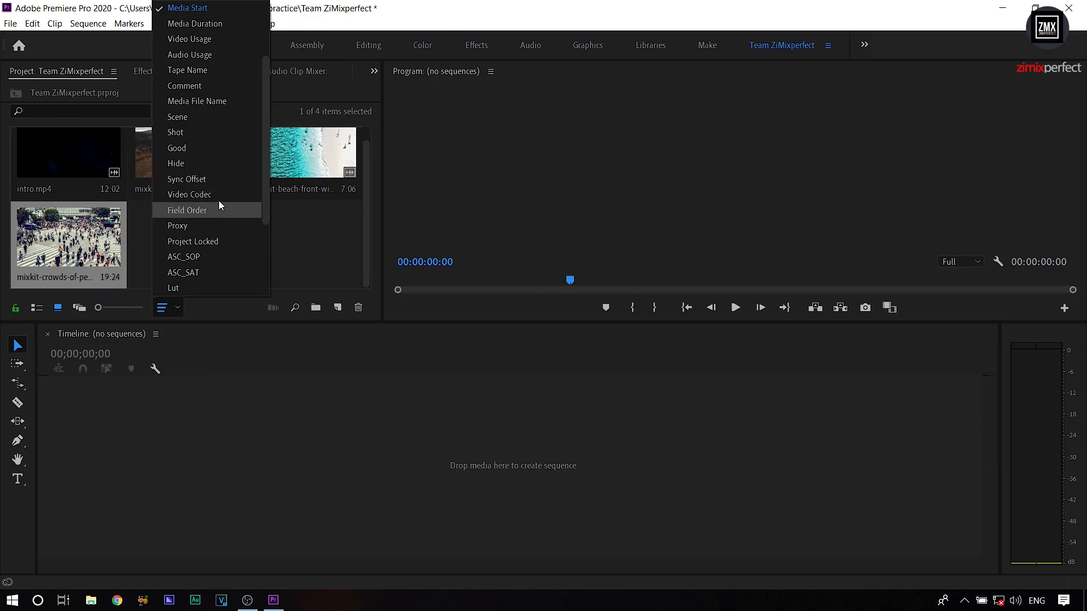
{"action": "left_click", "coordinate": [305, 249]}
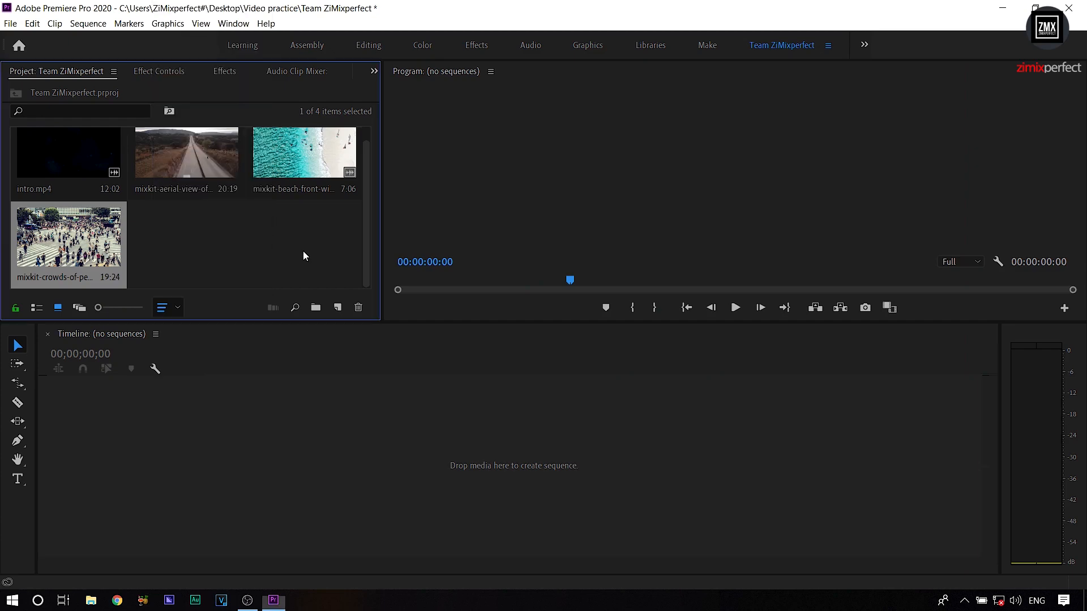
{"action": "left_click", "coordinate": [303, 251]}
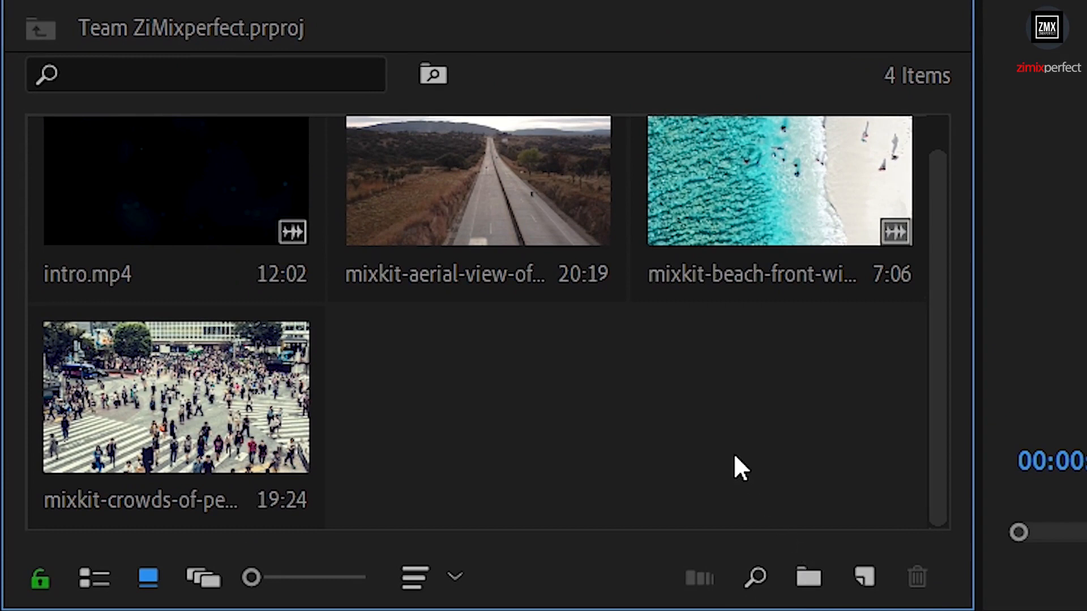
- Create a new bin in the project and name it Video
{"action": "left_click", "coordinate": [804, 575]}
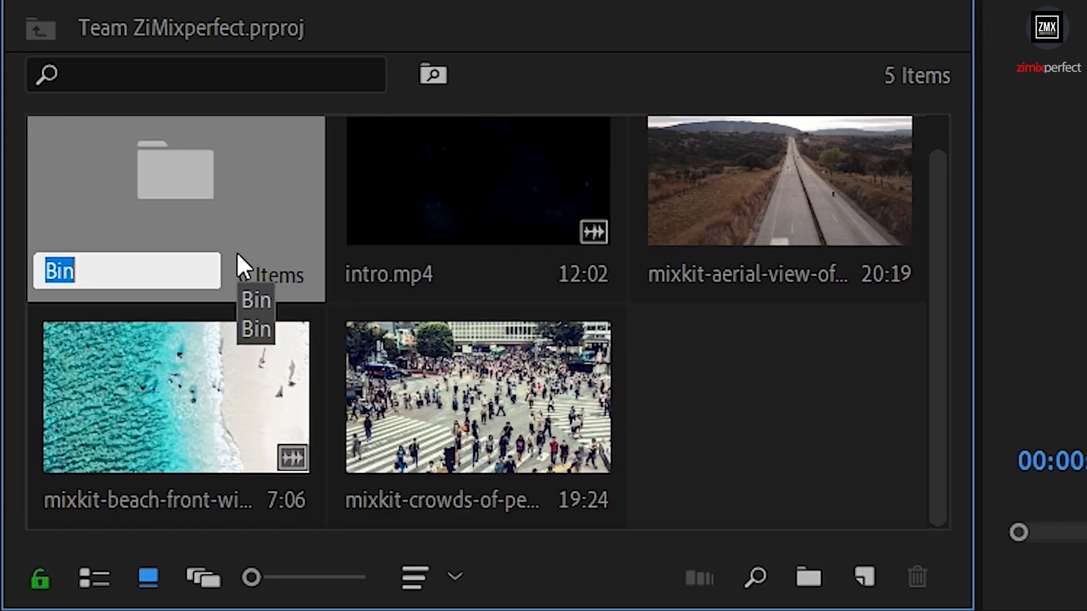
{"action": "type", "text": "Video"}
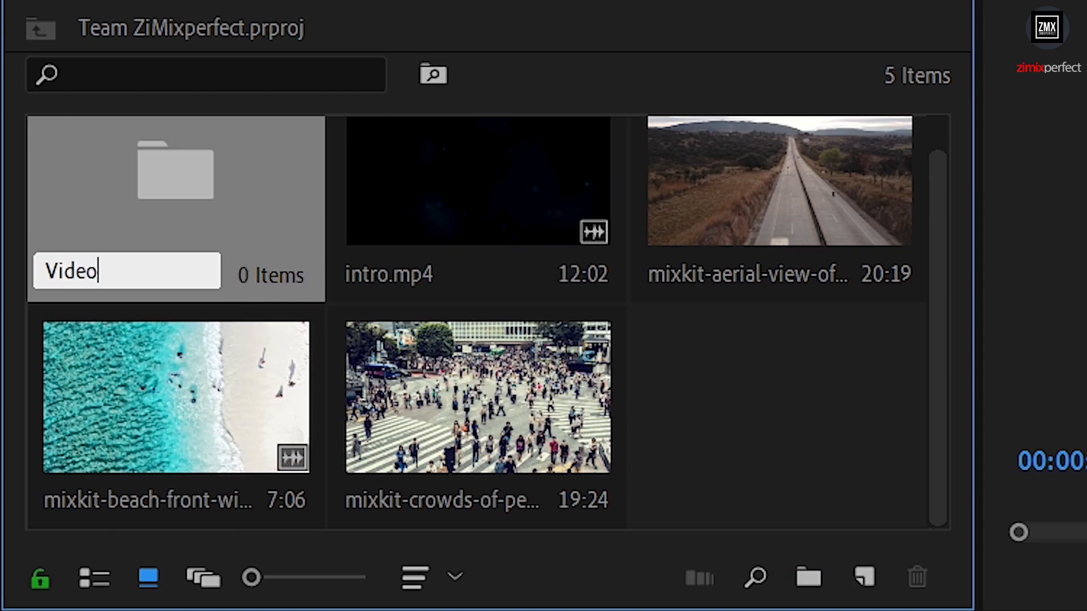
{"action": "left_click", "coordinate": [212, 179]}
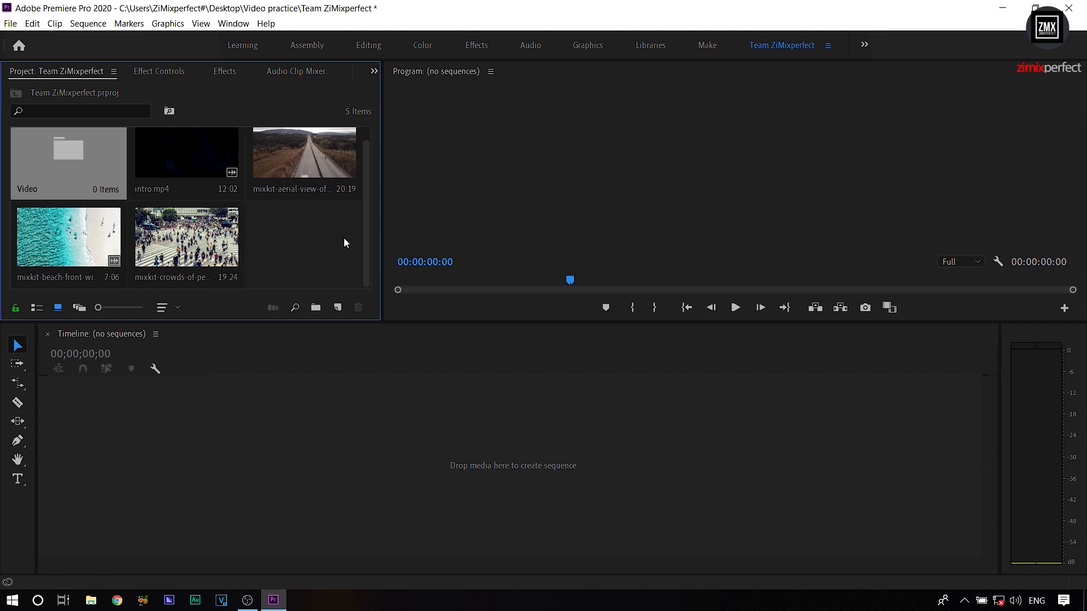
- Move the intro, aerial road, beach and crowd clips together into the Video bin
{"action": "left_click", "coordinate": [187, 240]}
{"action": "left_click", "coordinate": [51, 241], "text": "ctrl"}
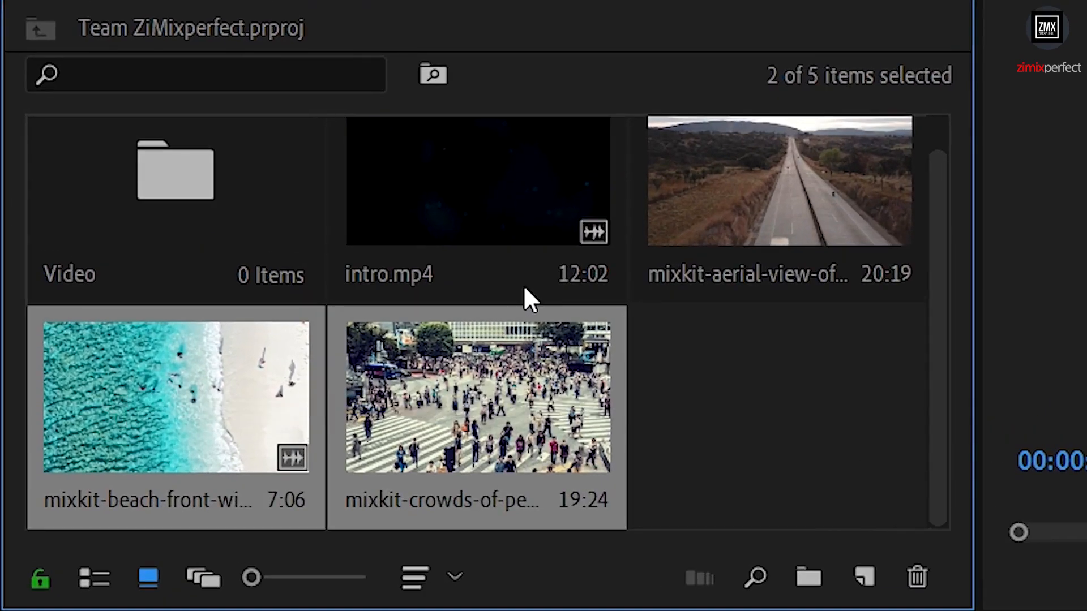
{"action": "left_click", "coordinate": [770, 396]}
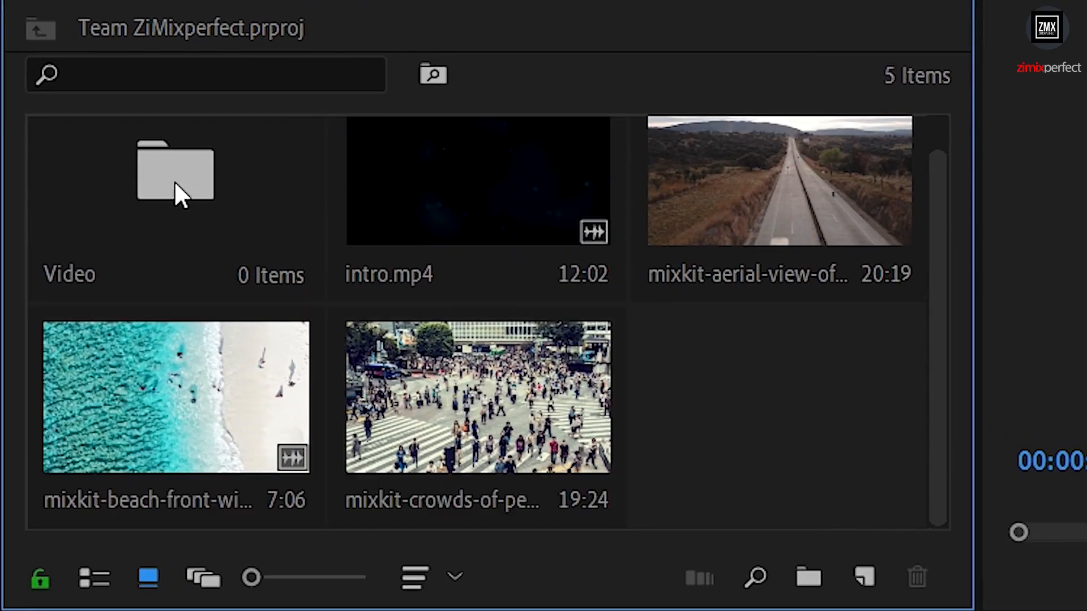
{"action": "scroll", "coordinate": [456, 253], "scroll_direction": "up", "scroll_amount": 1}
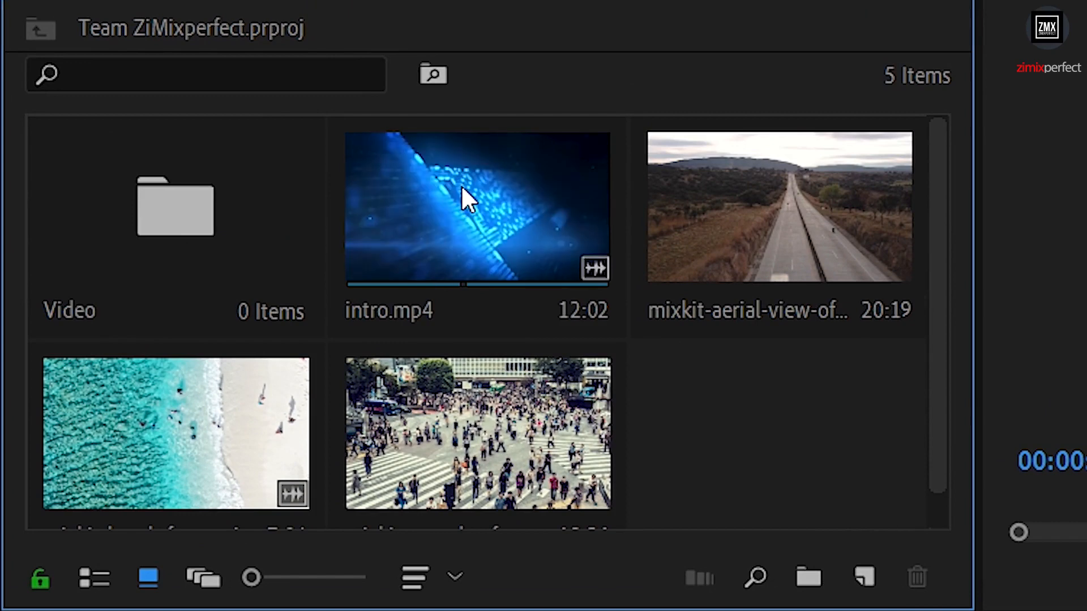
{"action": "left_click", "coordinate": [467, 200]}
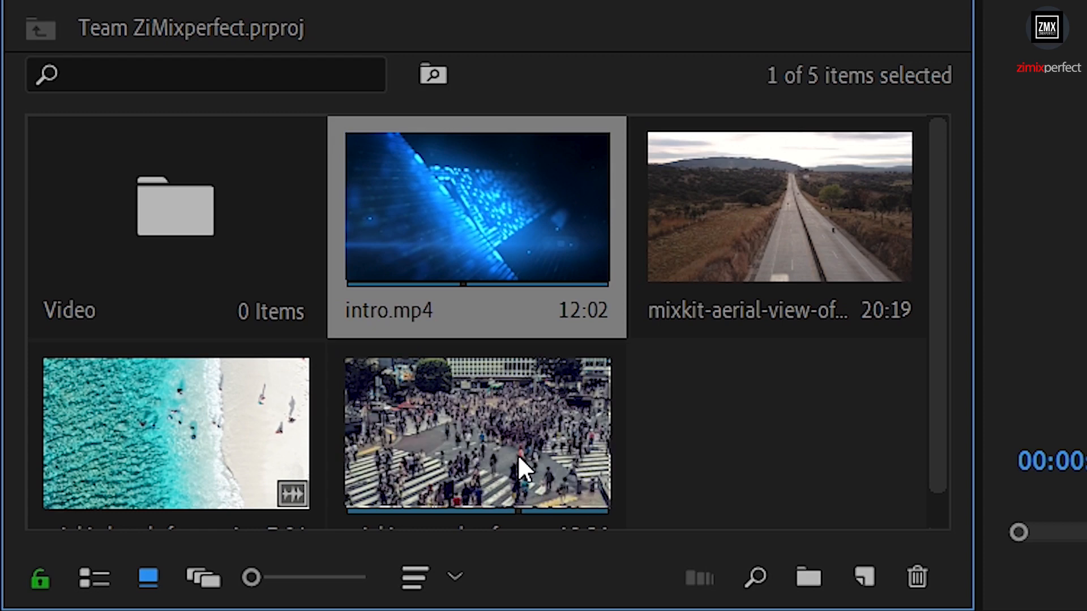
{"action": "left_click", "coordinate": [516, 433], "text": "shift"}
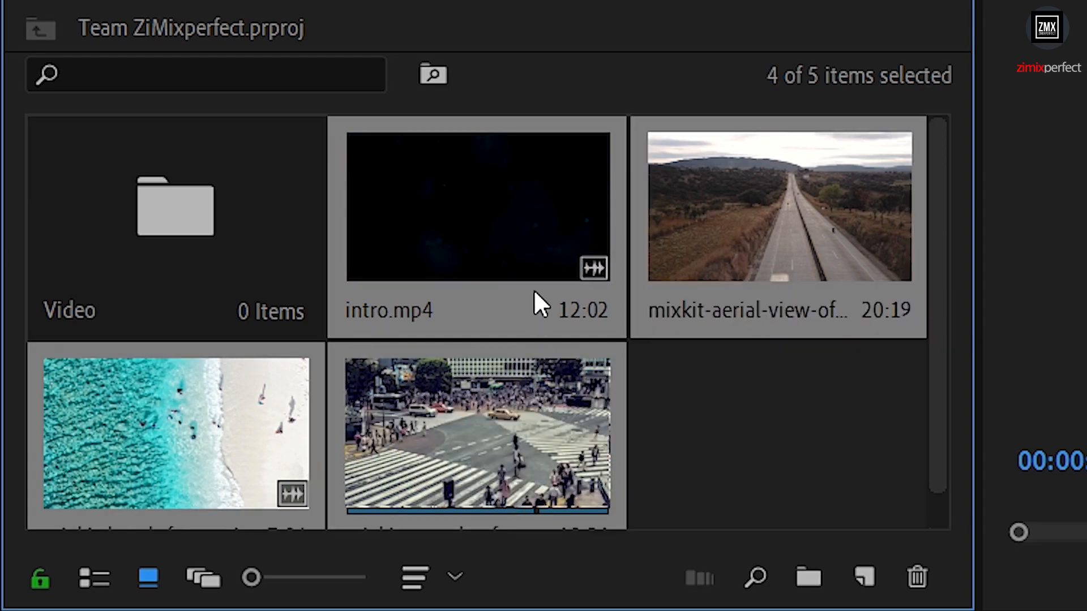
{"action": "left_click_drag", "start_coordinate": [522, 223], "coordinate": [168, 234]}
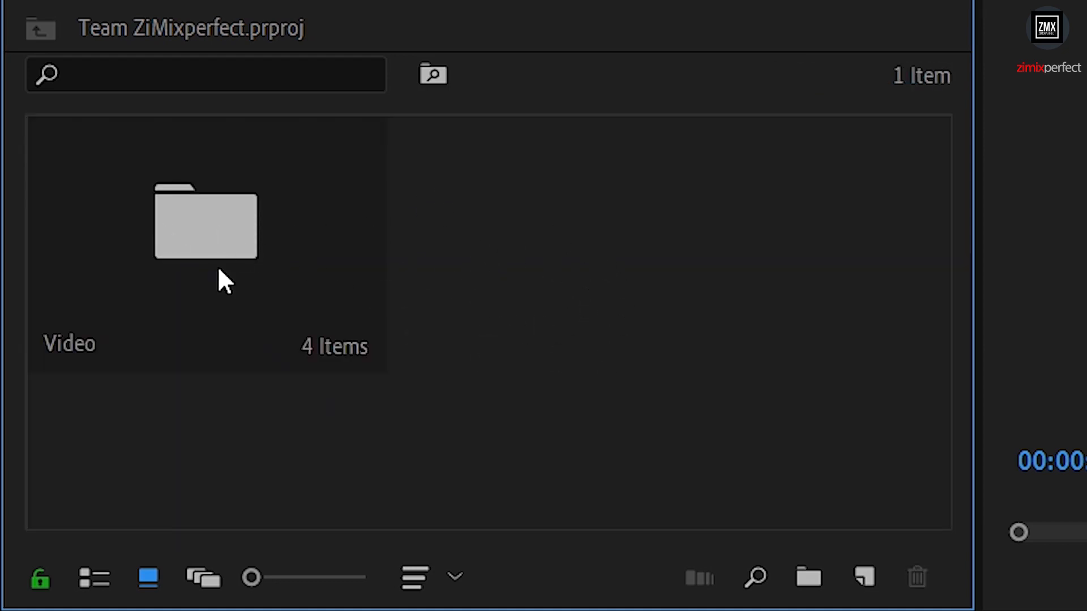
- Create an additional bin beside the Video bin, keeping its default name, and delete it from the project
{"action": "left_click", "coordinate": [226, 213]}
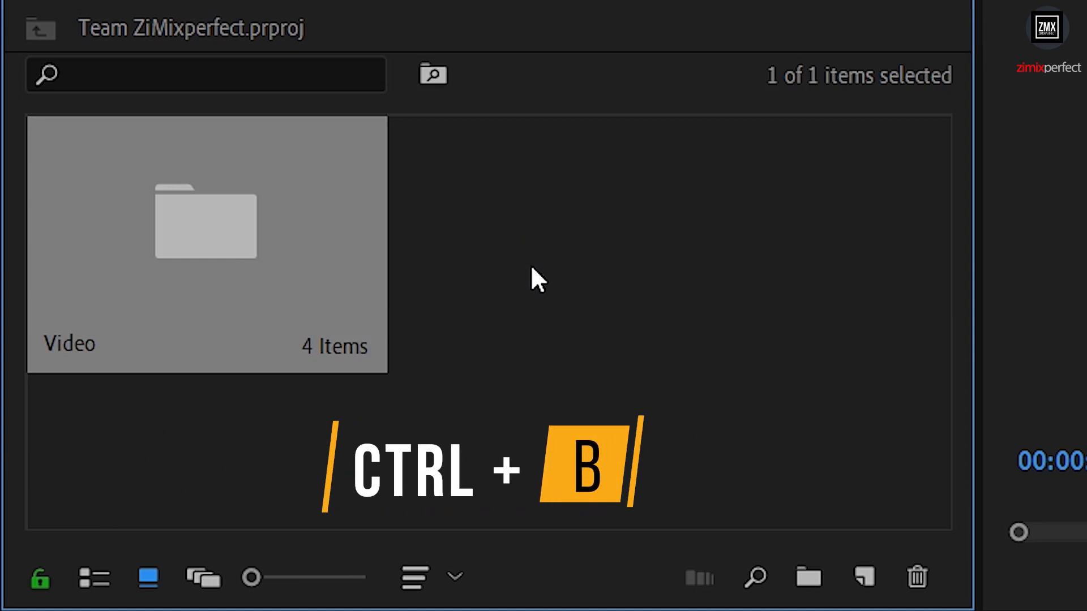
{"action": "key", "text": "ctrl+b"}
{"action": "key", "text": "ctrl+b"}
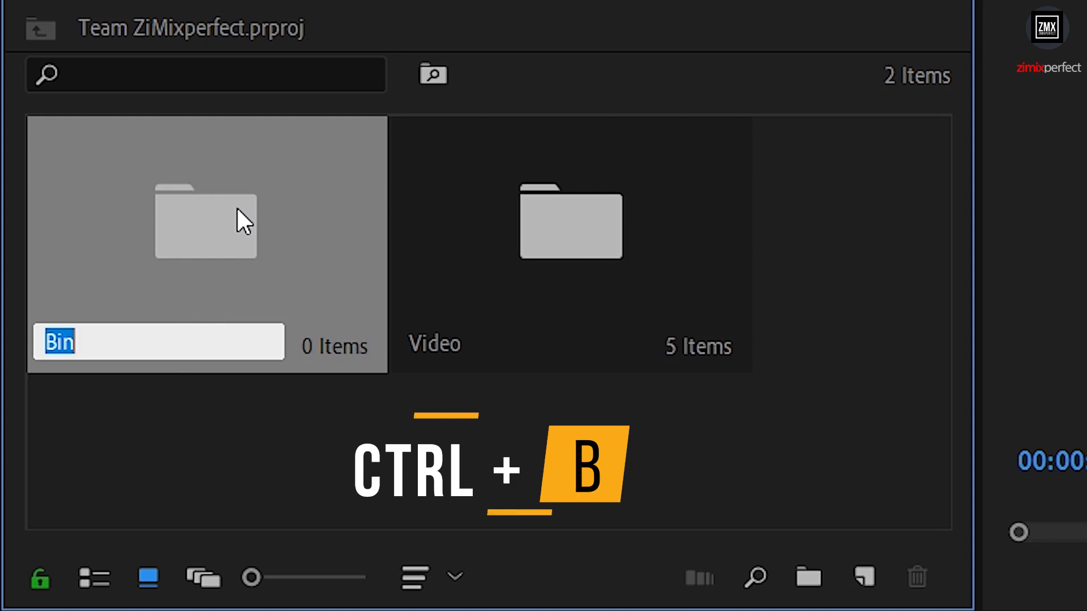
{"action": "key", "text": "Return"}
{"action": "left_click", "coordinate": [370, 440]}
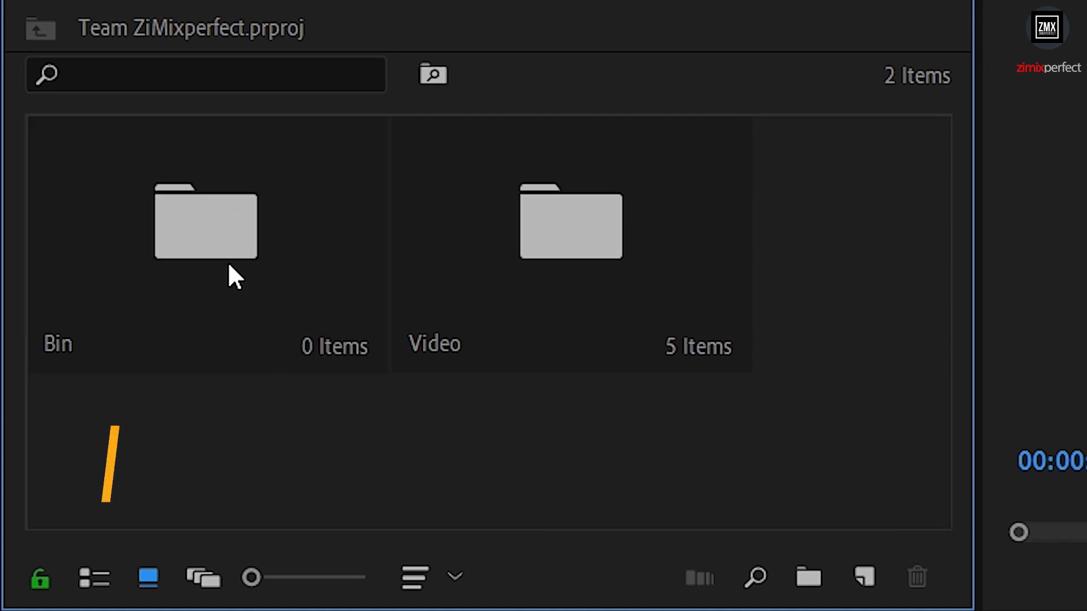
{"action": "left_click", "coordinate": [228, 261]}
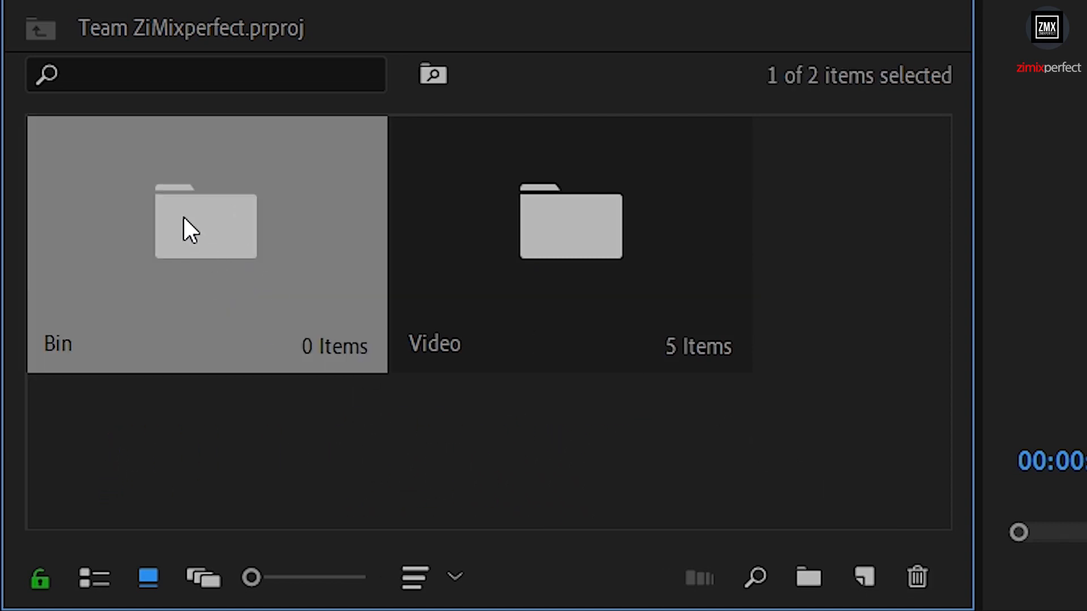
{"action": "left_click", "coordinate": [918, 577]}
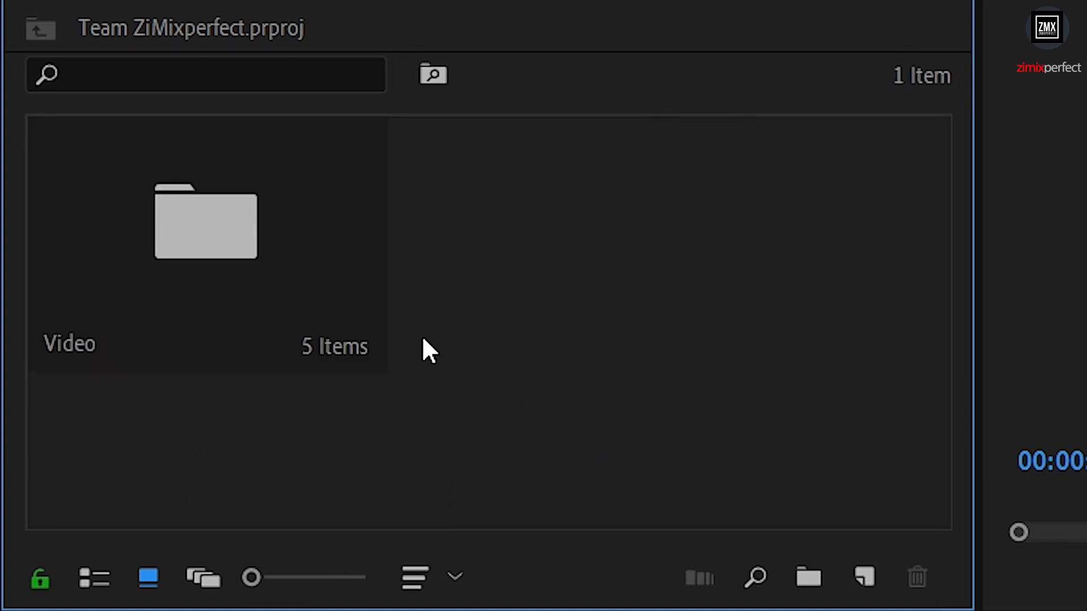
- Look through the types of new items that can be created in the project
{"action": "left_click", "coordinate": [864, 577]}
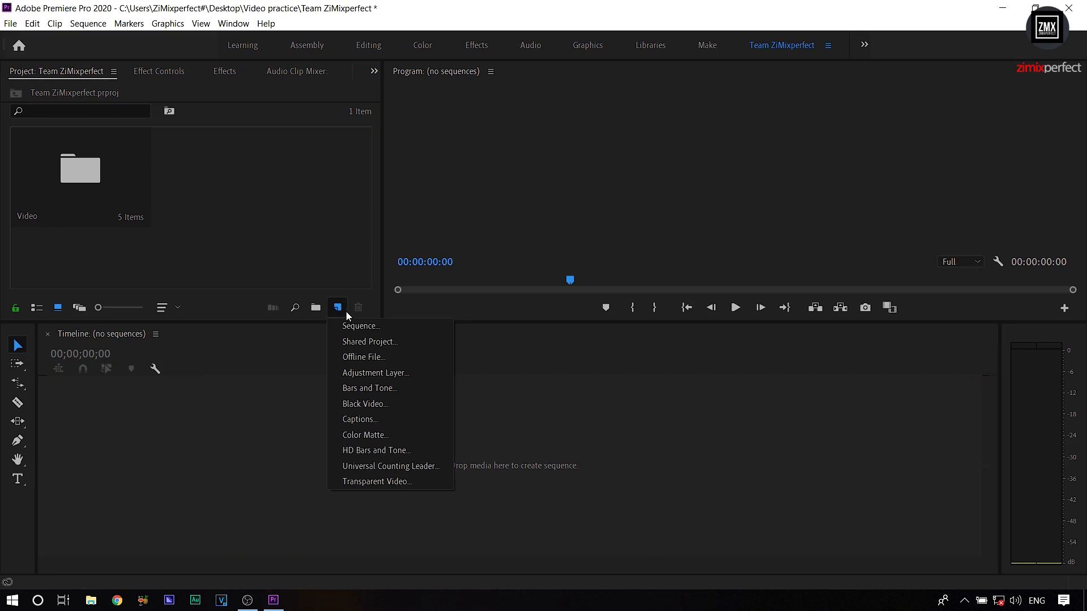
{"action": "left_click", "coordinate": [865, 578]}
{"action": "left_click", "coordinate": [338, 308]}
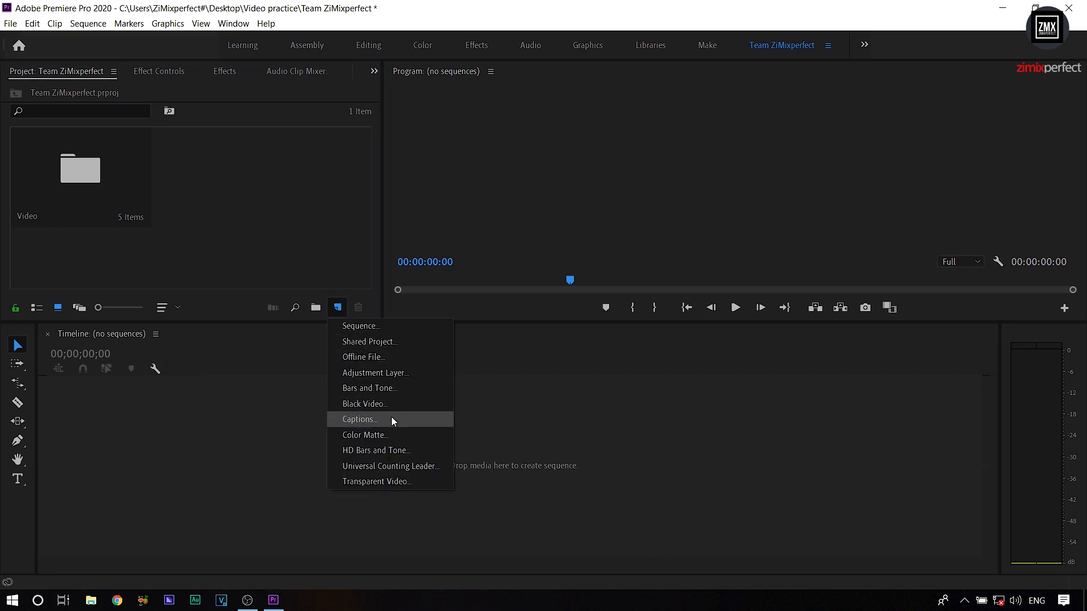
{"action": "left_click", "coordinate": [392, 434]}
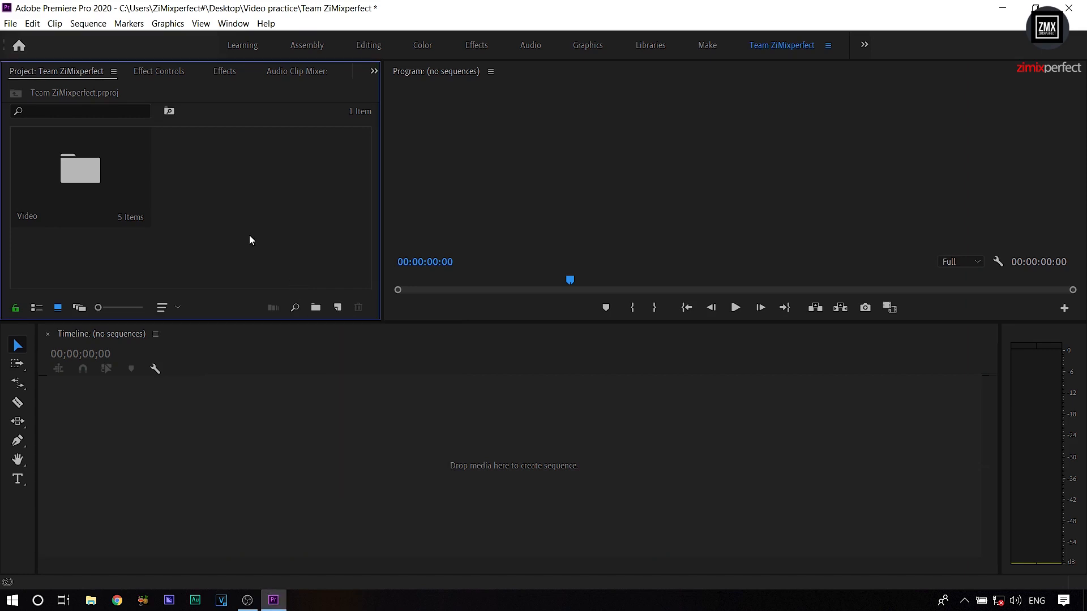
- Open the Video bin and look through the commands available for the aerial road clip, including New Sequence From Clip
{"action": "left_click", "coordinate": [71, 188]}
{"action": "double_click", "coordinate": [101, 169]}
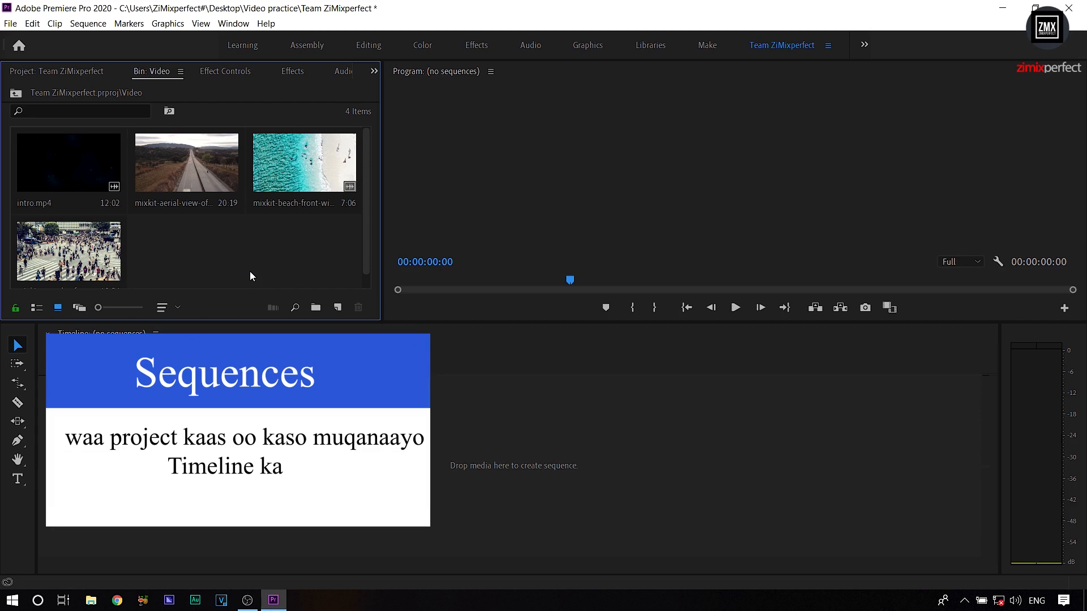
{"action": "left_click", "coordinate": [321, 417]}
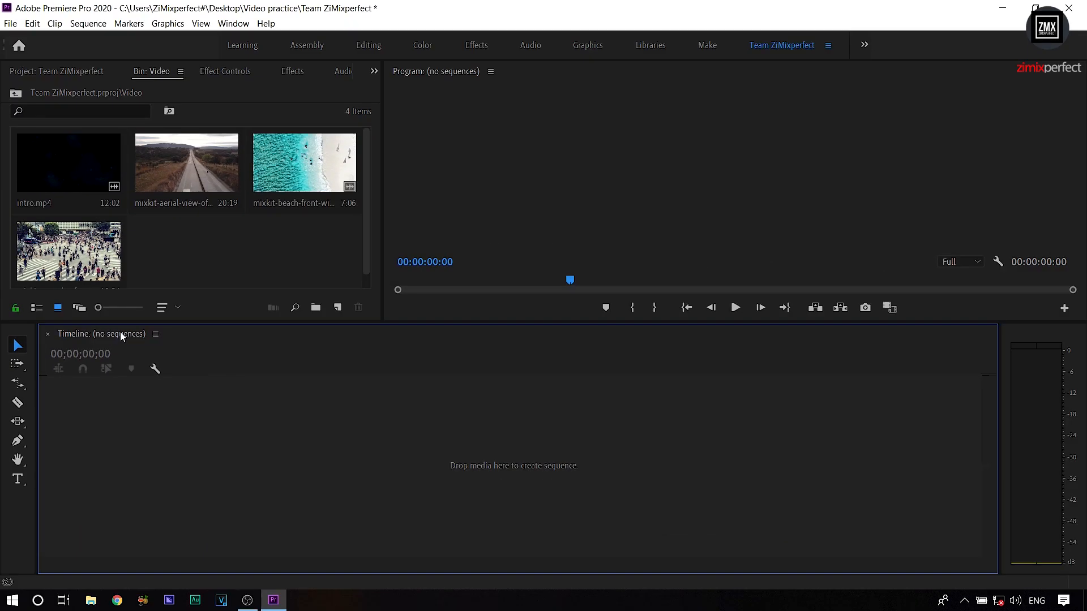
{"action": "left_click", "coordinate": [188, 260]}
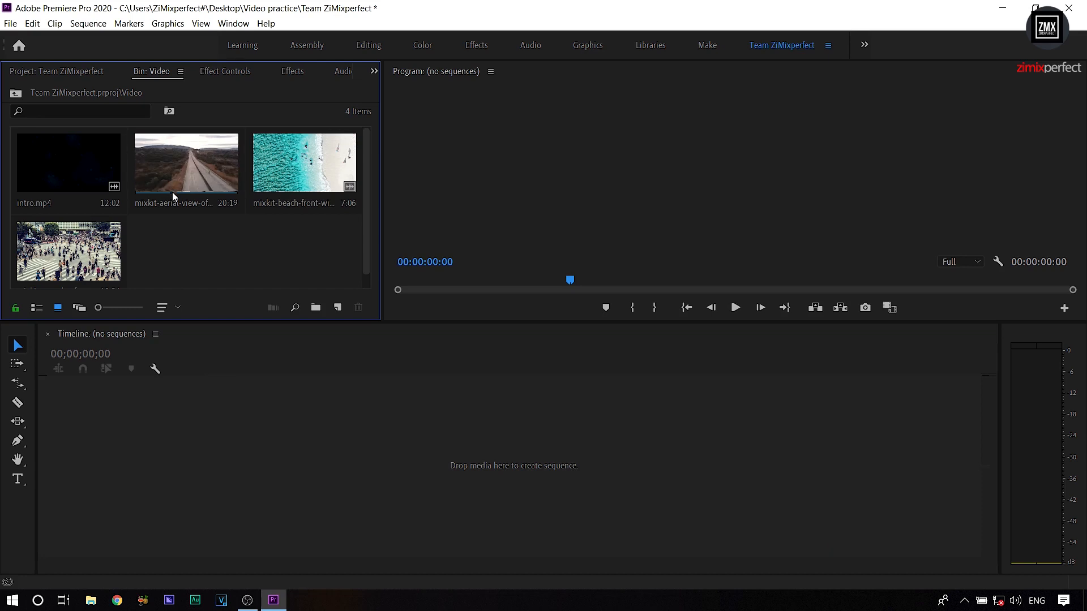
{"action": "right_click", "coordinate": [189, 164]}
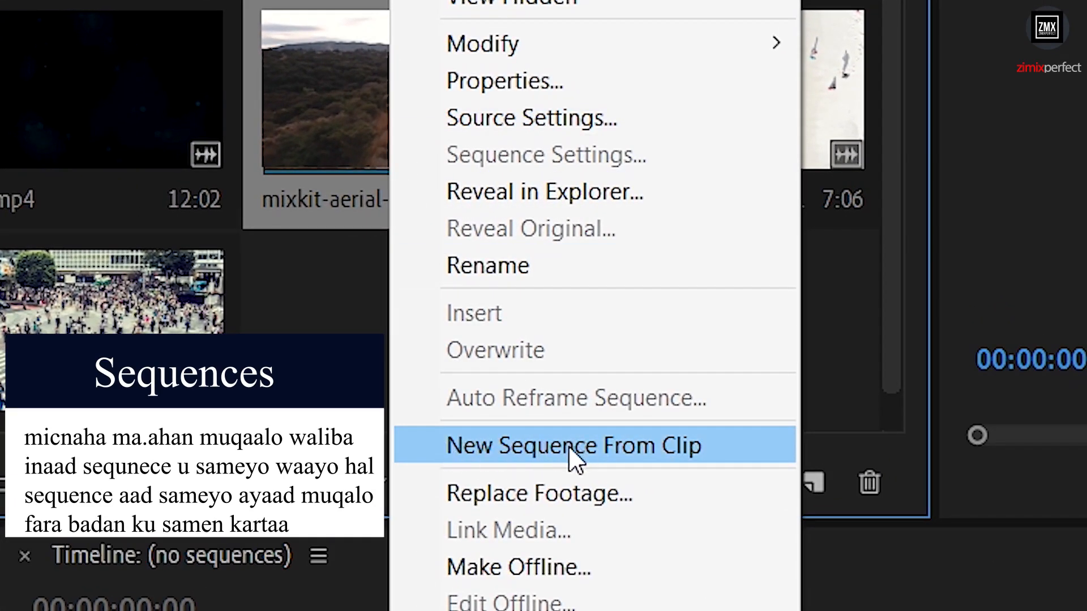
{"action": "left_click", "coordinate": [809, 344]}
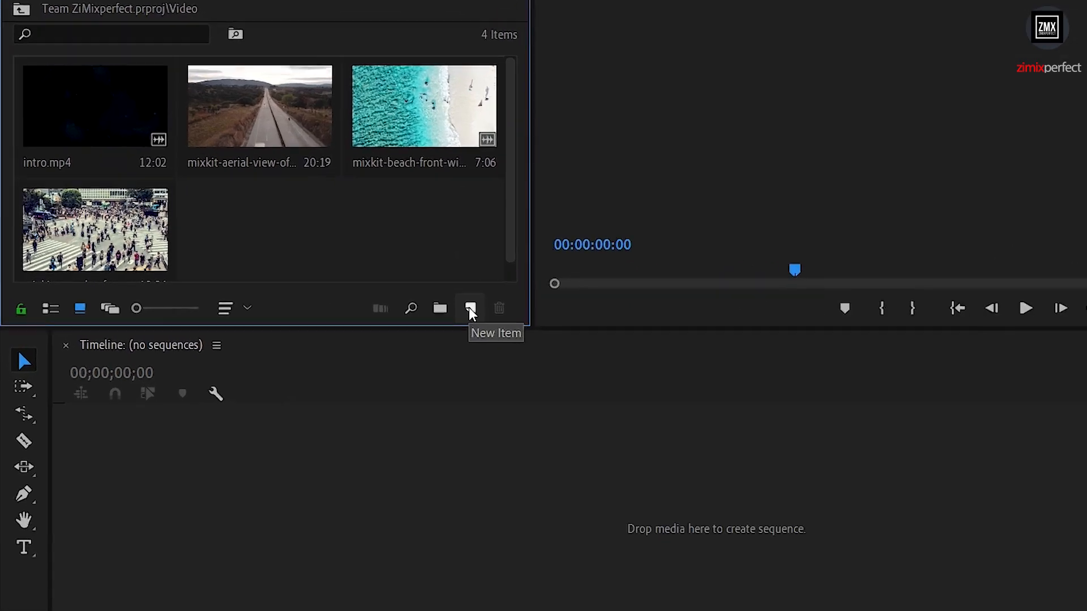
- Examine the Digital SLR 1080p and 720p preset groups for a new sequence, and close the settings without creating one
{"action": "left_click", "coordinate": [470, 308]}
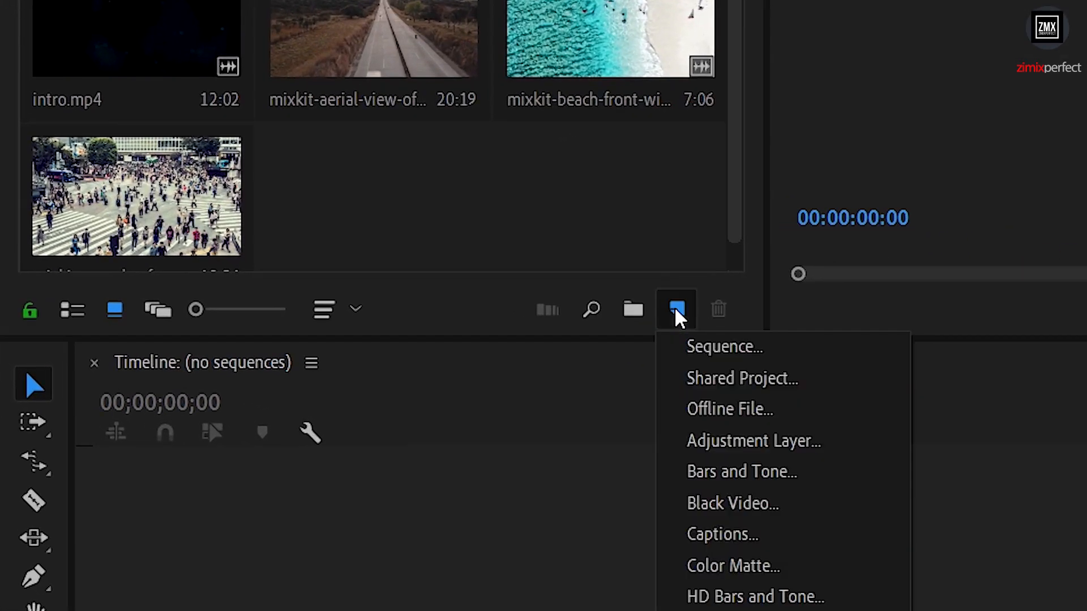
{"action": "left_click", "coordinate": [695, 354]}
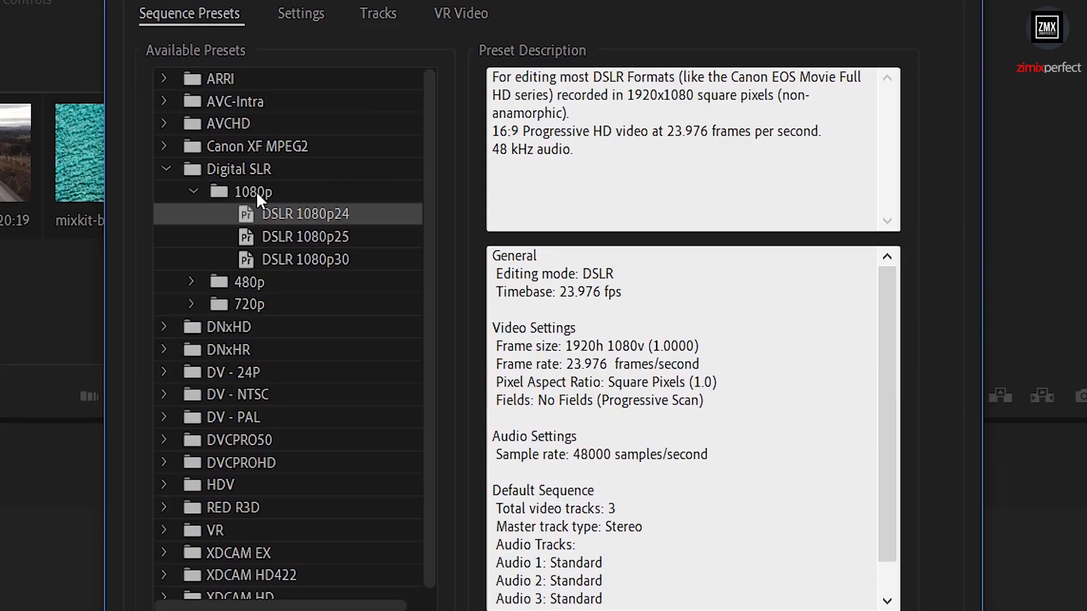
{"action": "left_click", "coordinate": [256, 191]}
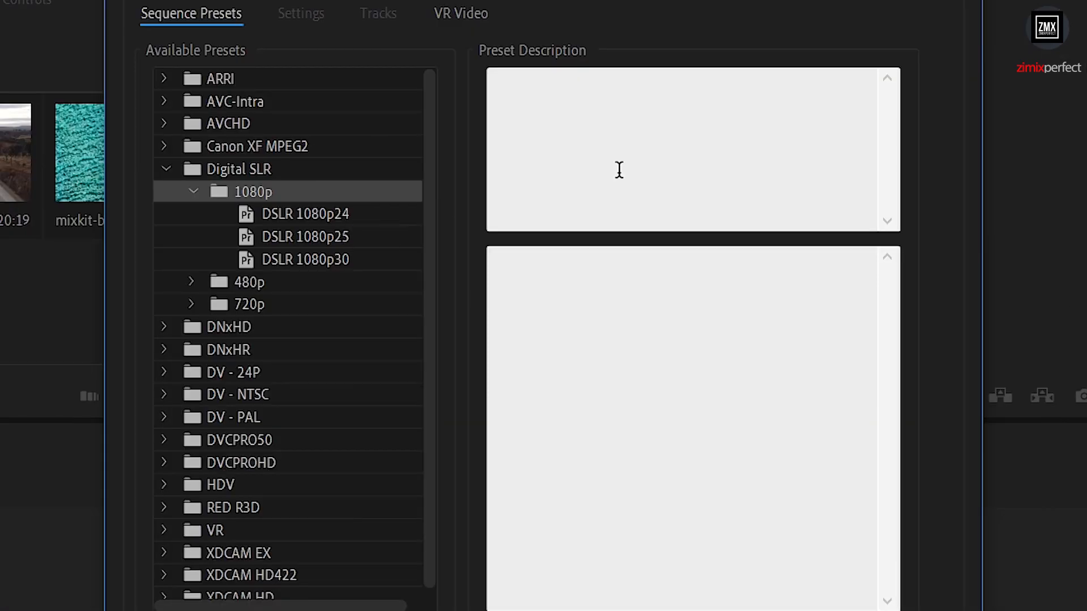
{"action": "left_click", "coordinate": [242, 304]}
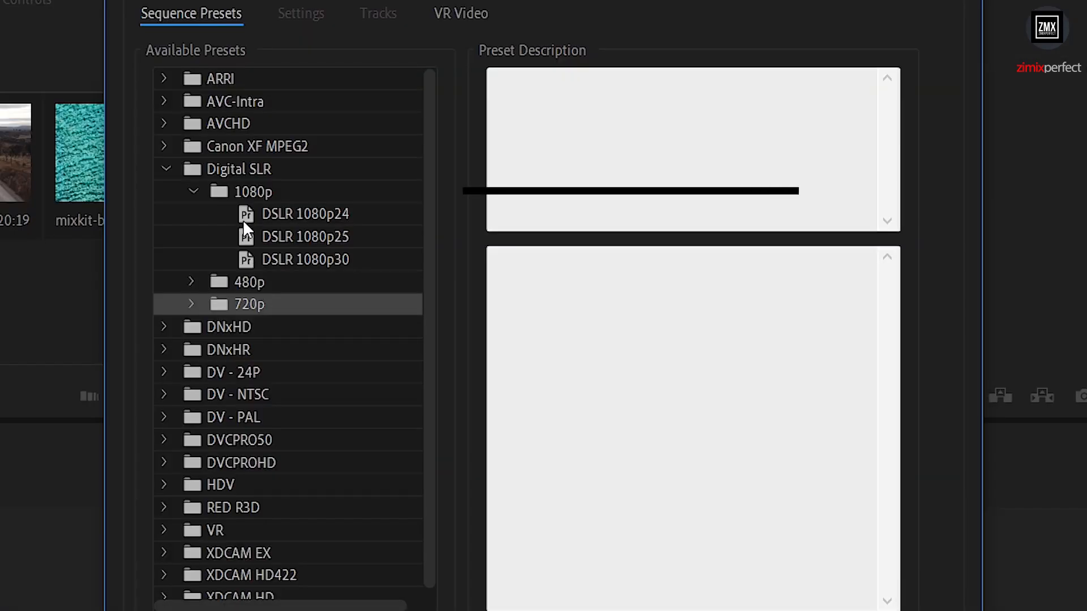
{"action": "left_click", "coordinate": [238, 193]}
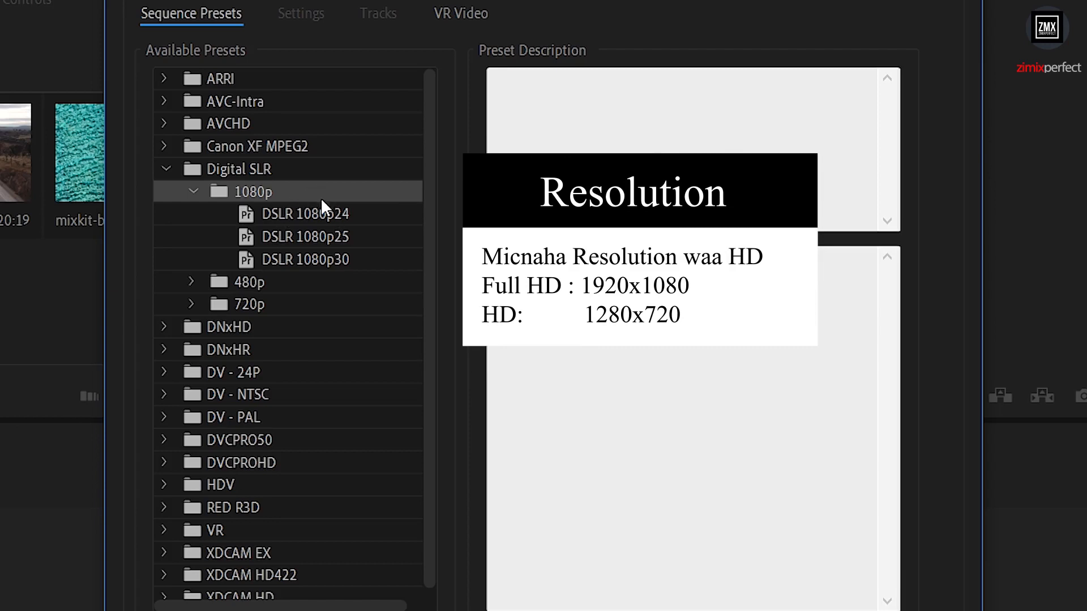
{"action": "left_click", "coordinate": [225, 306]}
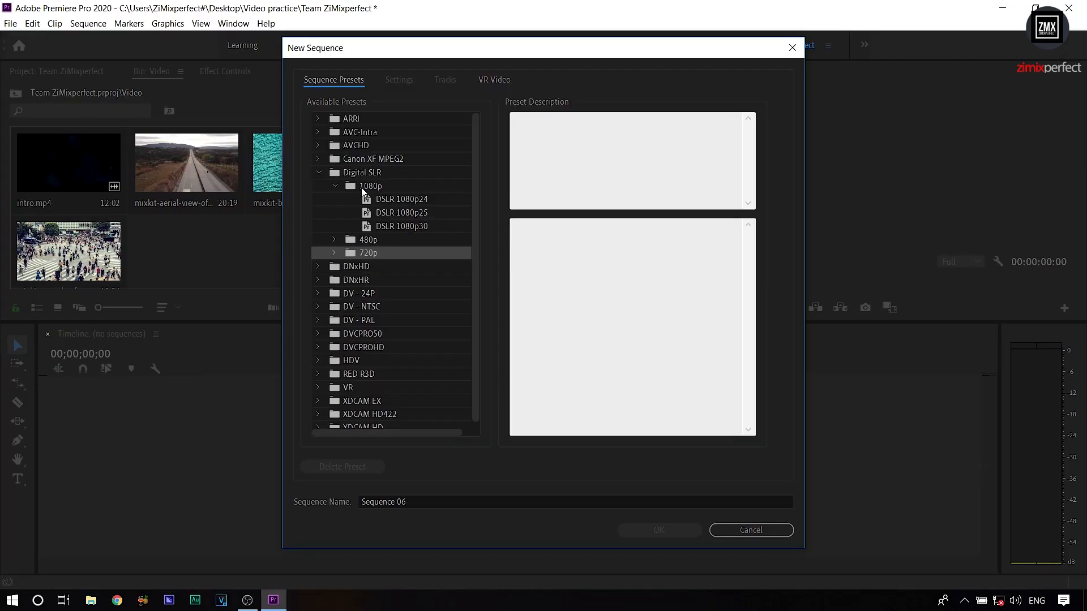
{"action": "left_click", "coordinate": [730, 530]}
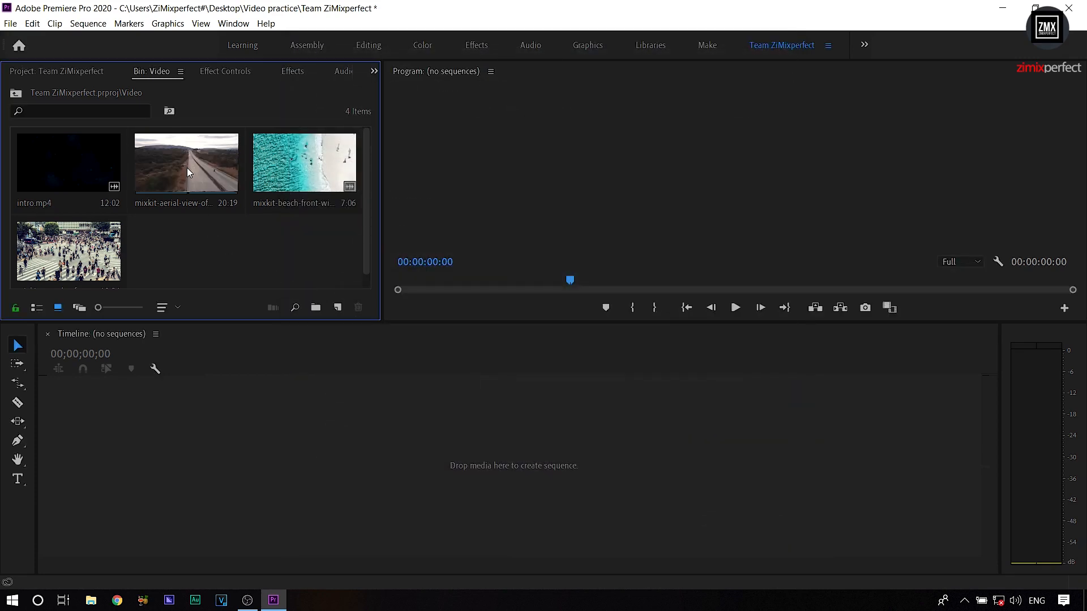
- Examine the aerial road clip's properties for its image size and frame rate, close them and clear the selection
{"action": "right_click", "coordinate": [186, 182]}
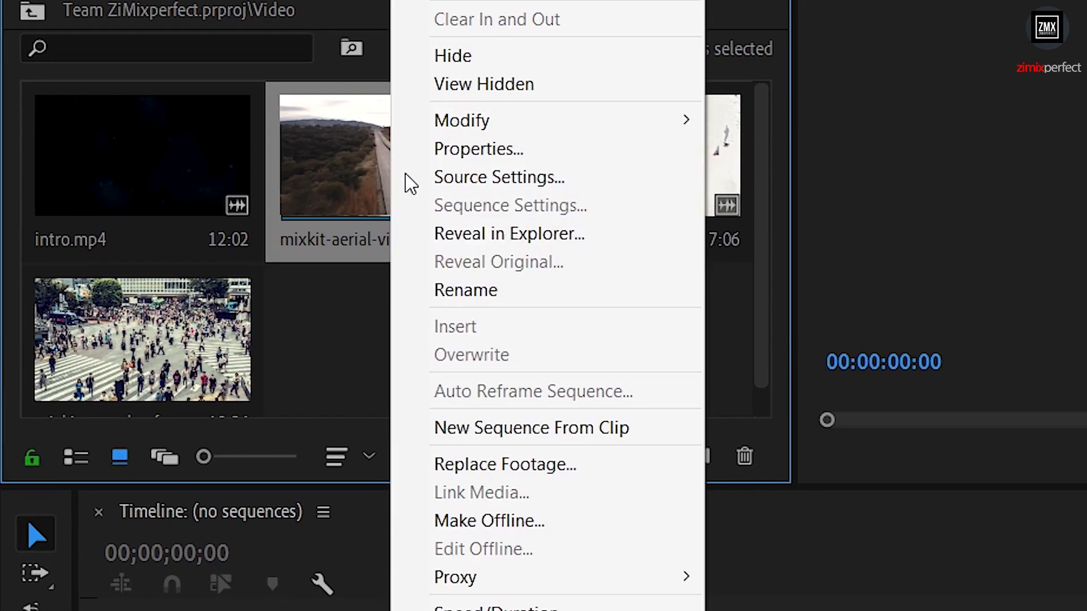
{"action": "left_click", "coordinate": [463, 150]}
{"action": "left_click_drag", "start_coordinate": [332, 0], "coordinate": [463, 9]}
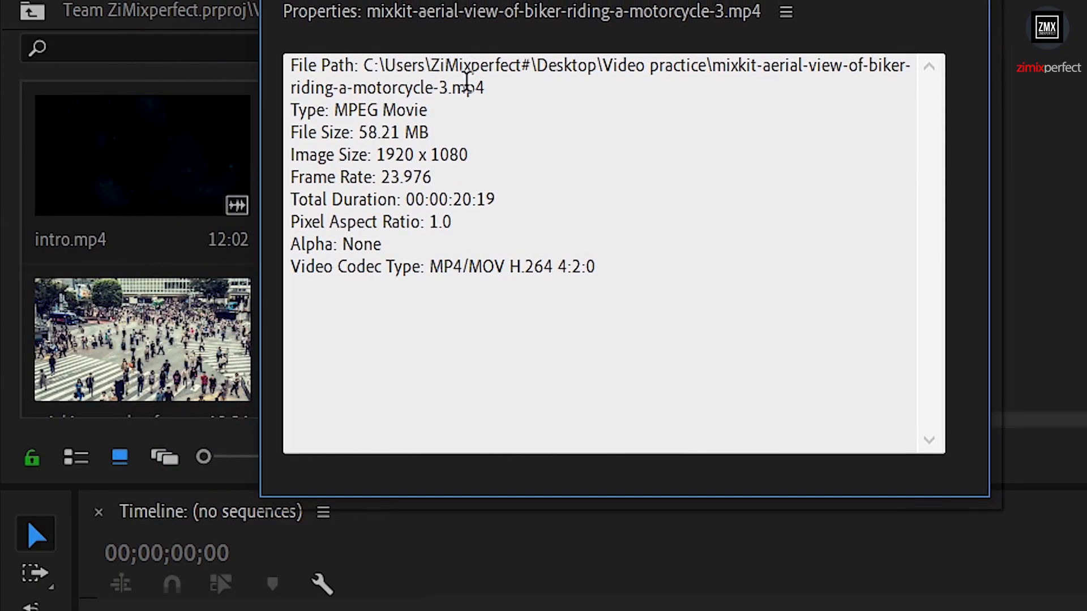
{"action": "left_click_drag", "start_coordinate": [505, 159], "coordinate": [246, 159]}
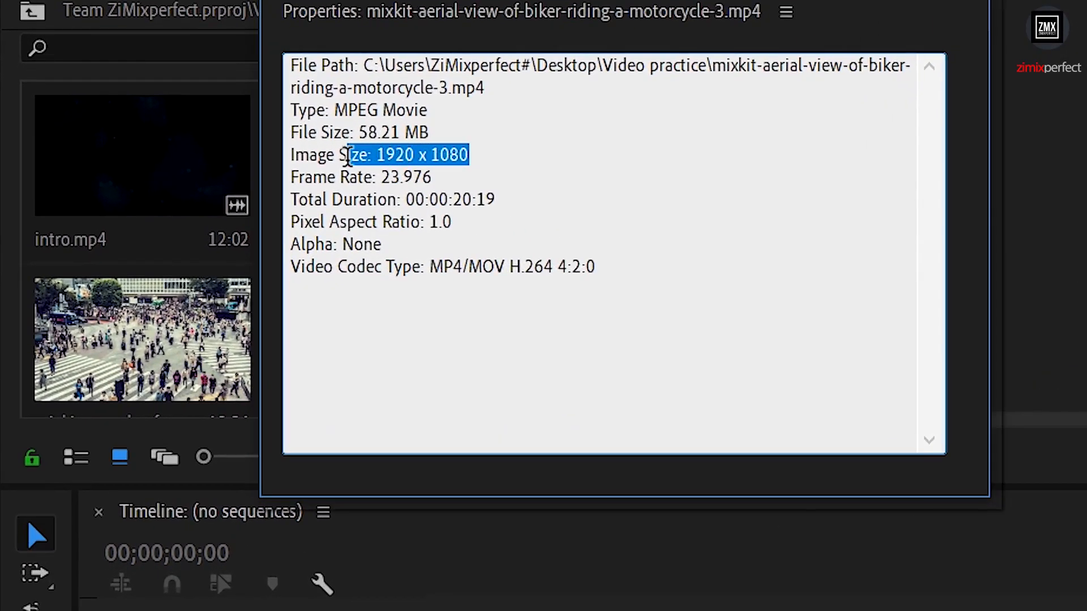
{"action": "left_click_drag", "start_coordinate": [348, 154], "coordinate": [295, 155]}
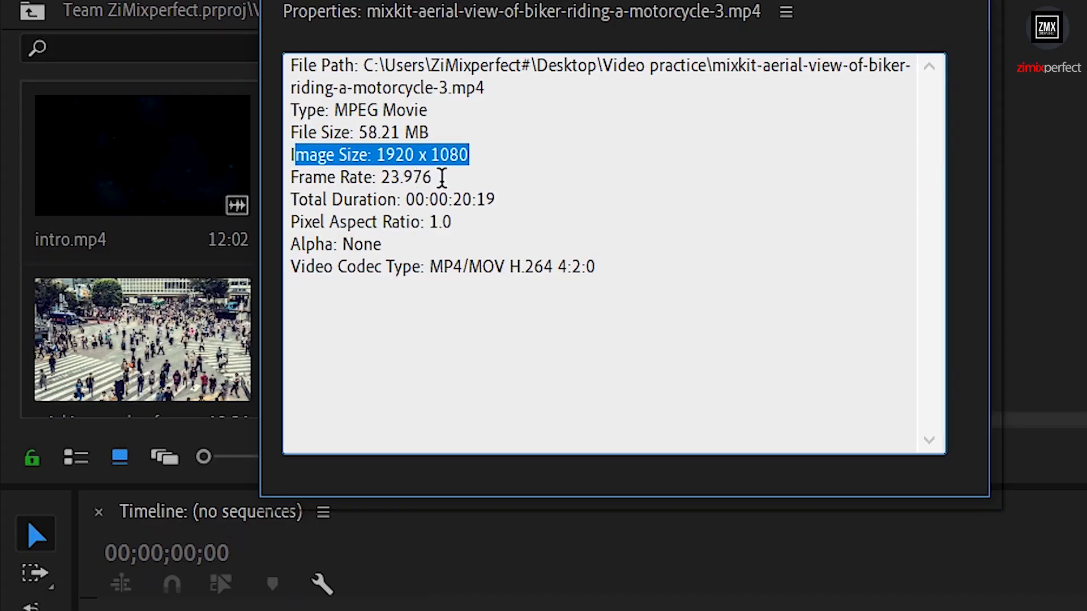
{"action": "left_click", "coordinate": [213, 173]}
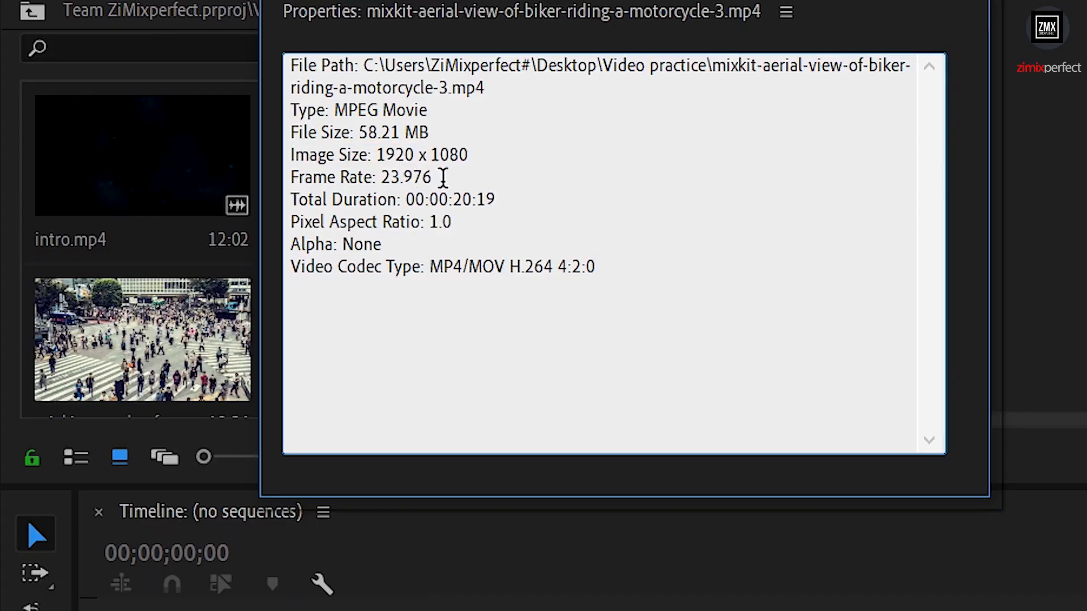
{"action": "left_click_drag", "start_coordinate": [443, 178], "coordinate": [378, 178]}
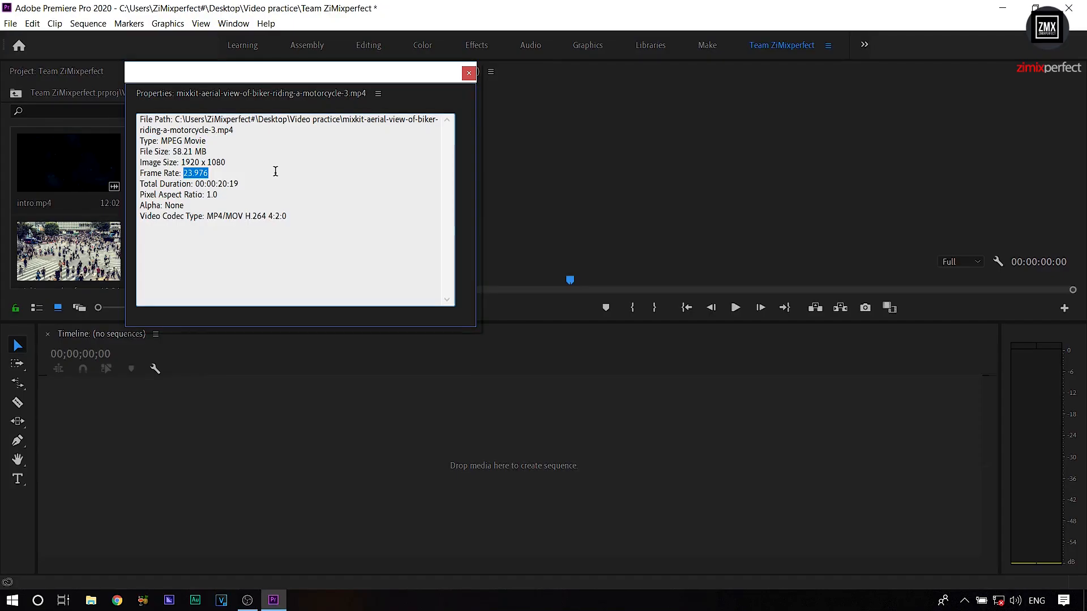
{"action": "left_click", "coordinate": [252, 181]}
{"action": "left_click", "coordinate": [469, 73]}
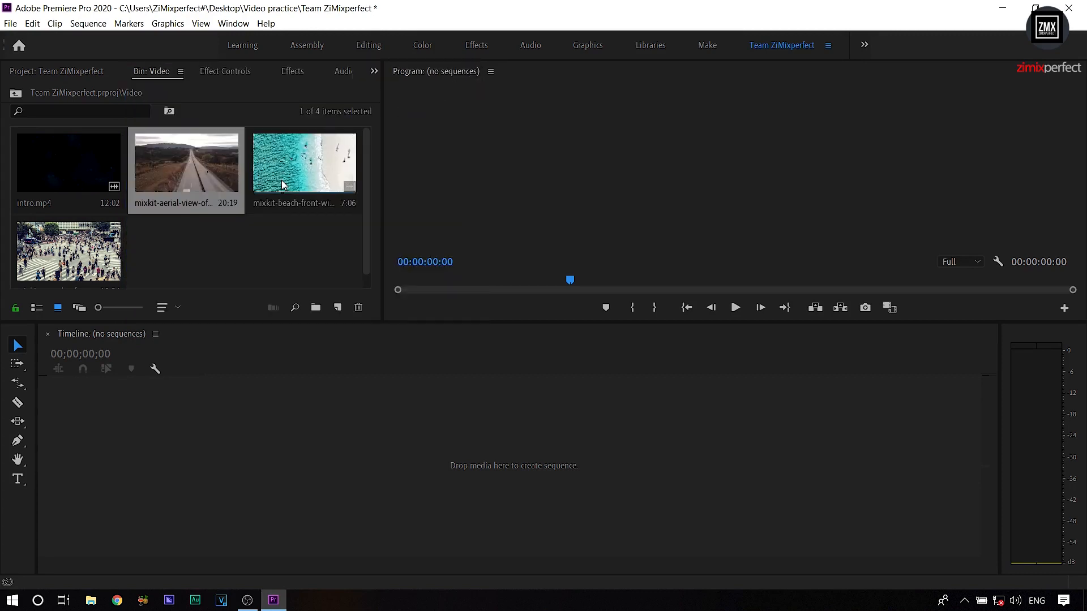
{"action": "left_click", "coordinate": [278, 249]}
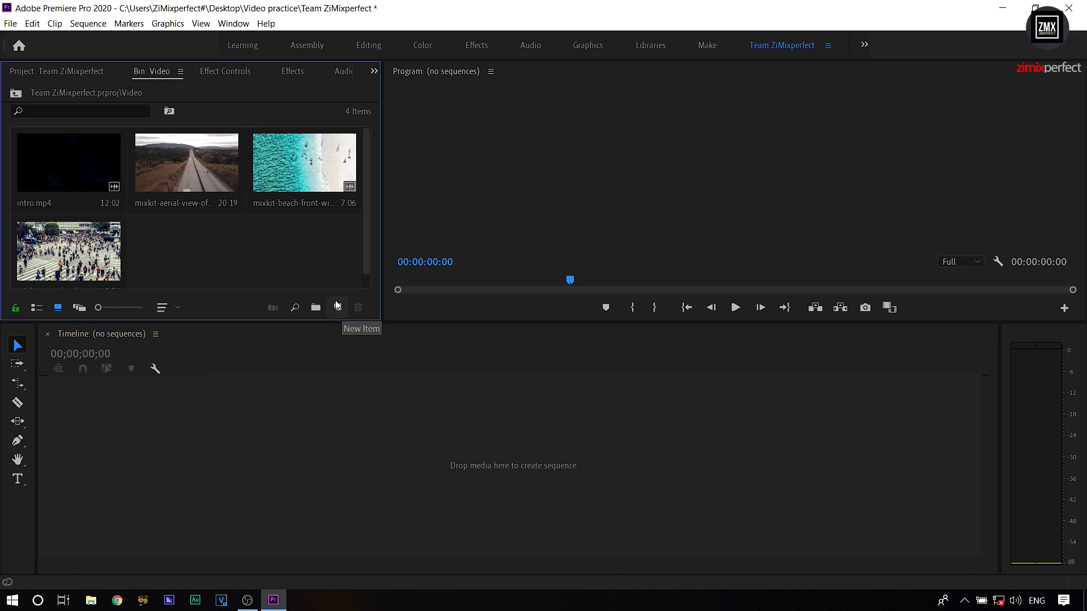
- Create a new sequence from the beach clip and add 1 video track after Video 3 with 0 audio tracks
{"action": "right_click", "coordinate": [280, 168]}
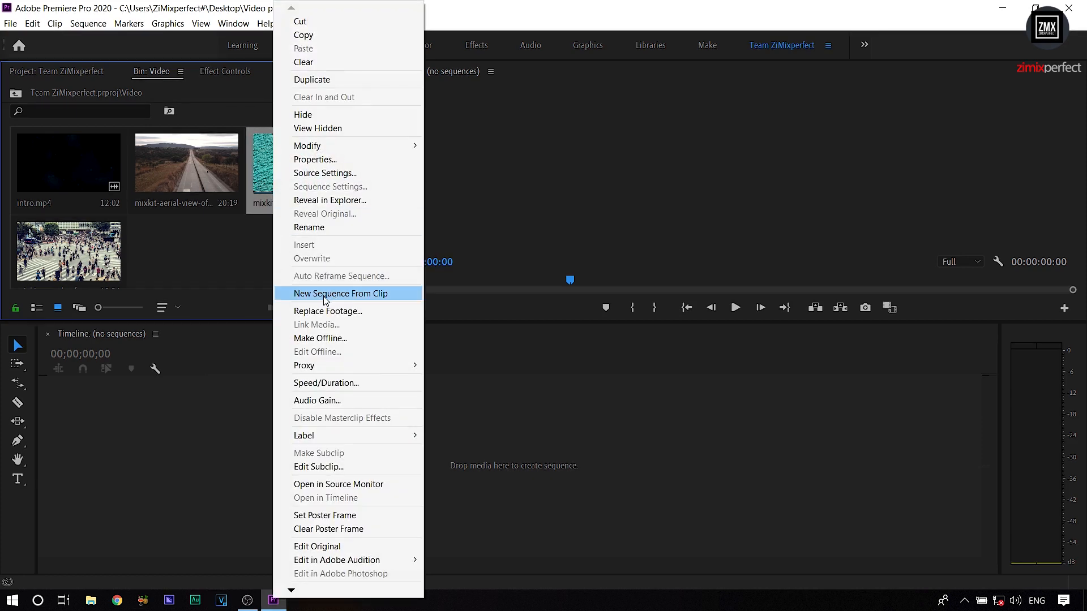
{"action": "left_click", "coordinate": [358, 294]}
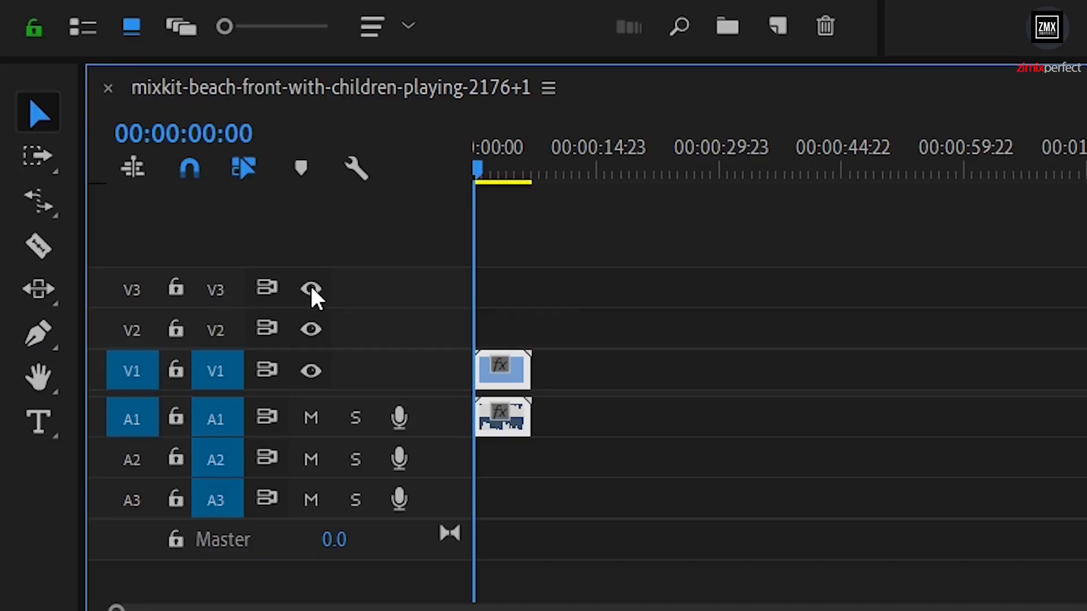
{"action": "right_click", "coordinate": [232, 265]}
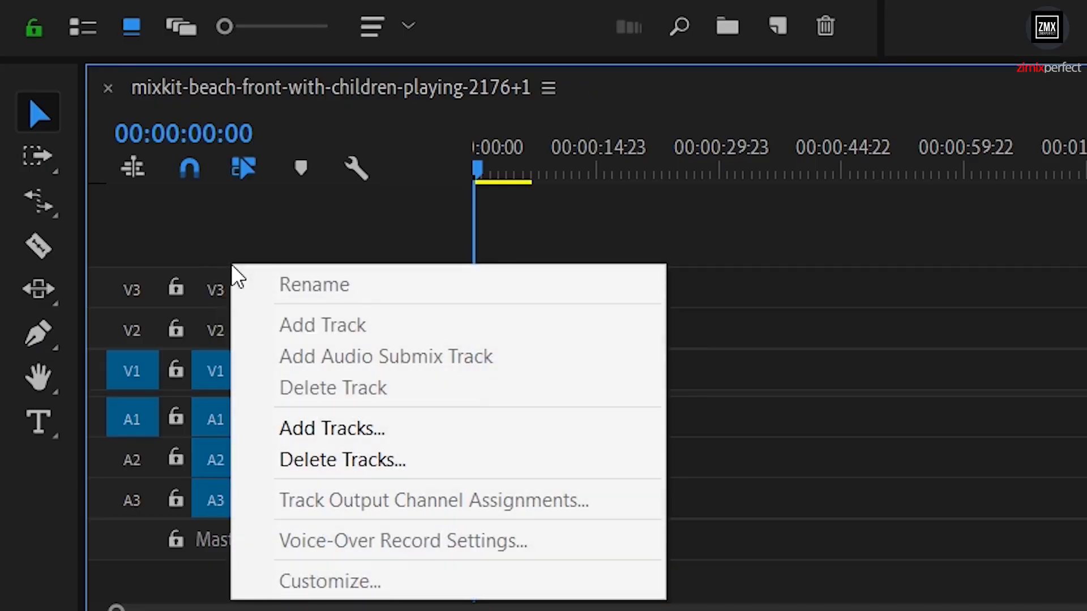
{"action": "left_click", "coordinate": [328, 420]}
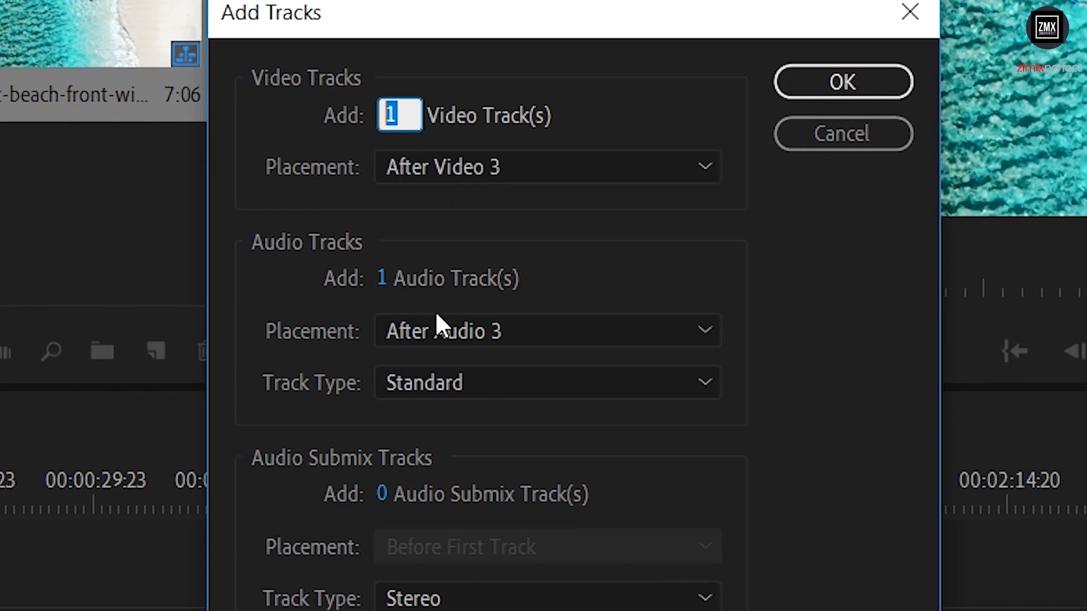
{"action": "left_click", "coordinate": [383, 279]}
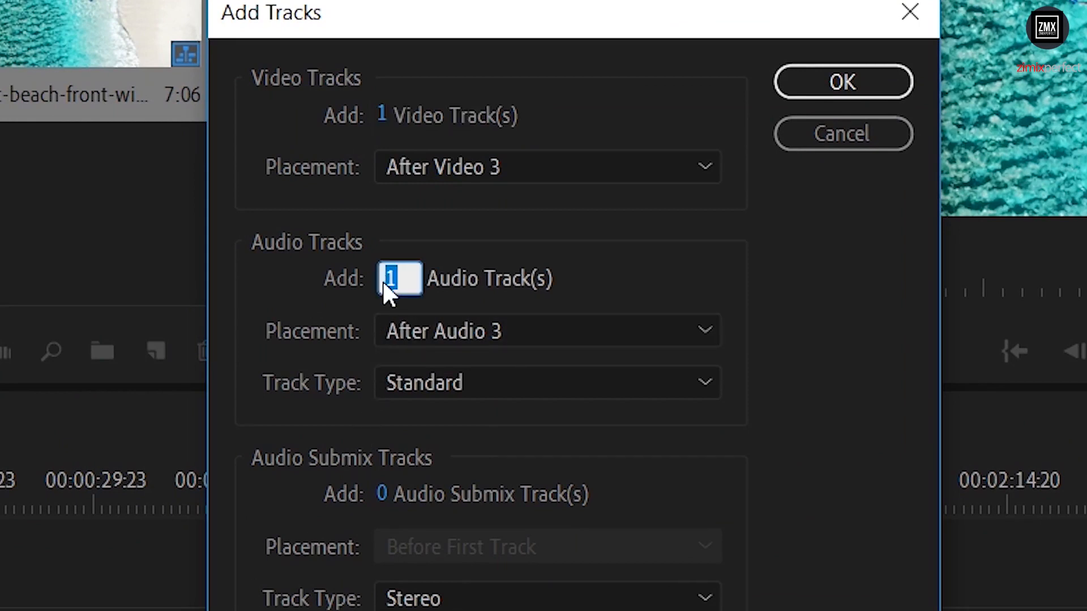
{"action": "type", "text": "0"}
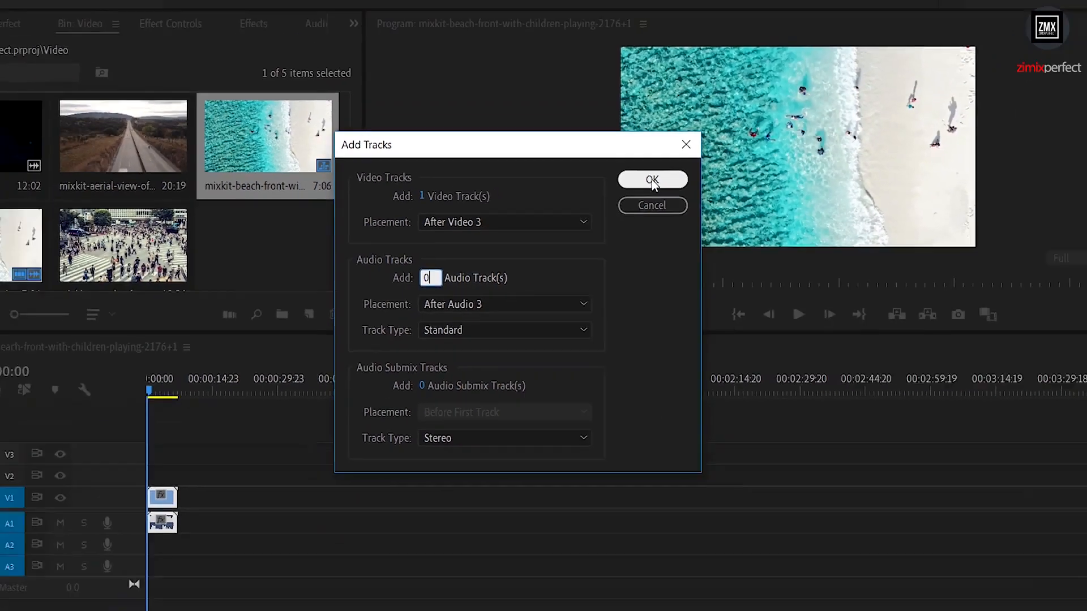
{"action": "left_click", "coordinate": [841, 81]}
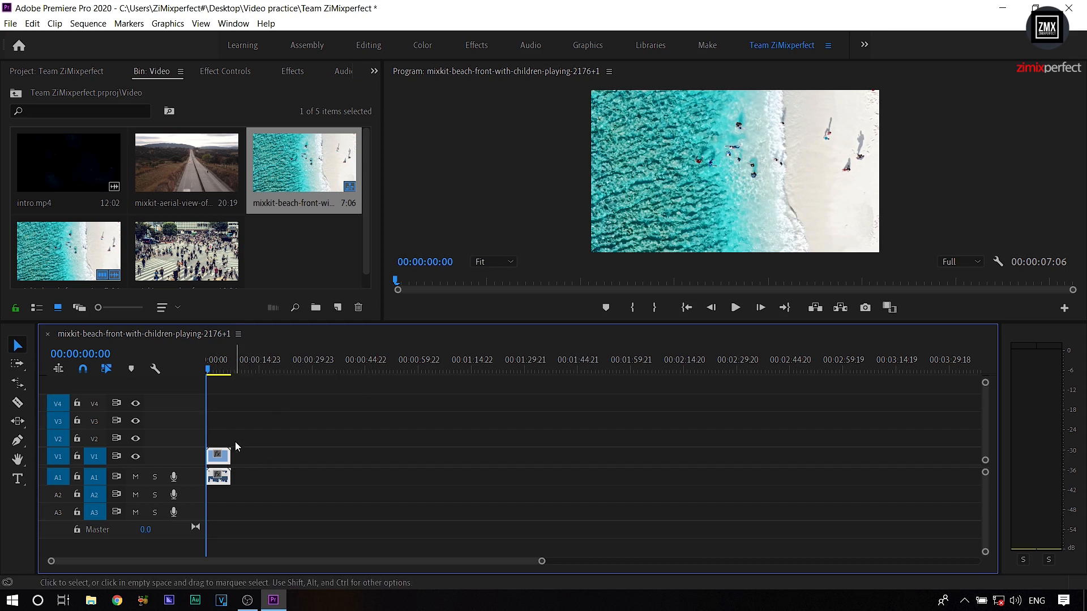
- Turn off V1 source patching and place only the audio of intro.mp4 on A1 directly after the beach clip
{"action": "left_click", "coordinate": [58, 459]}
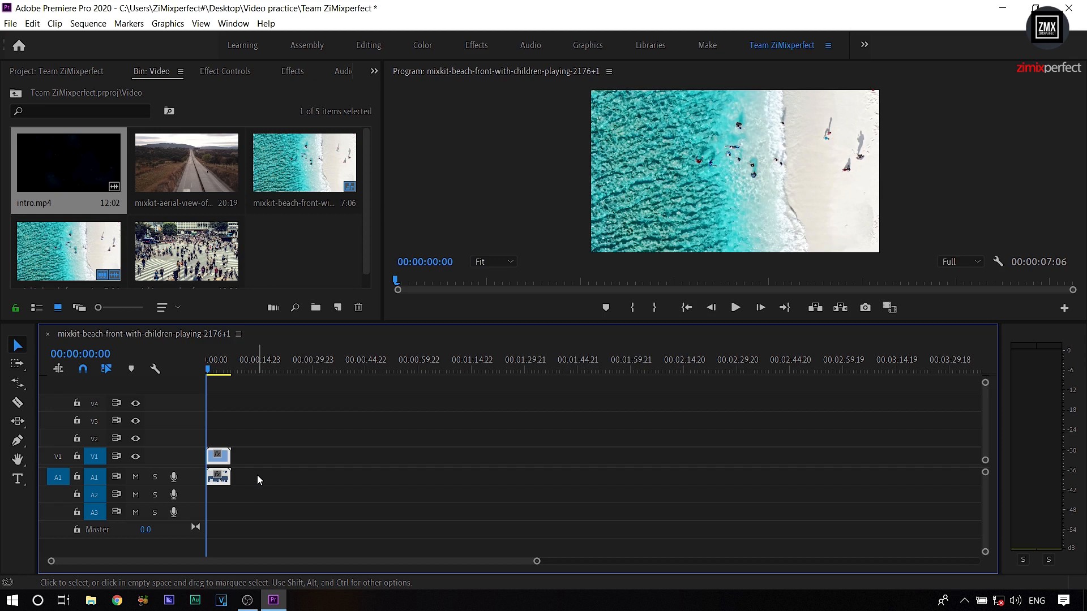
{"action": "left_click", "coordinate": [77, 171]}
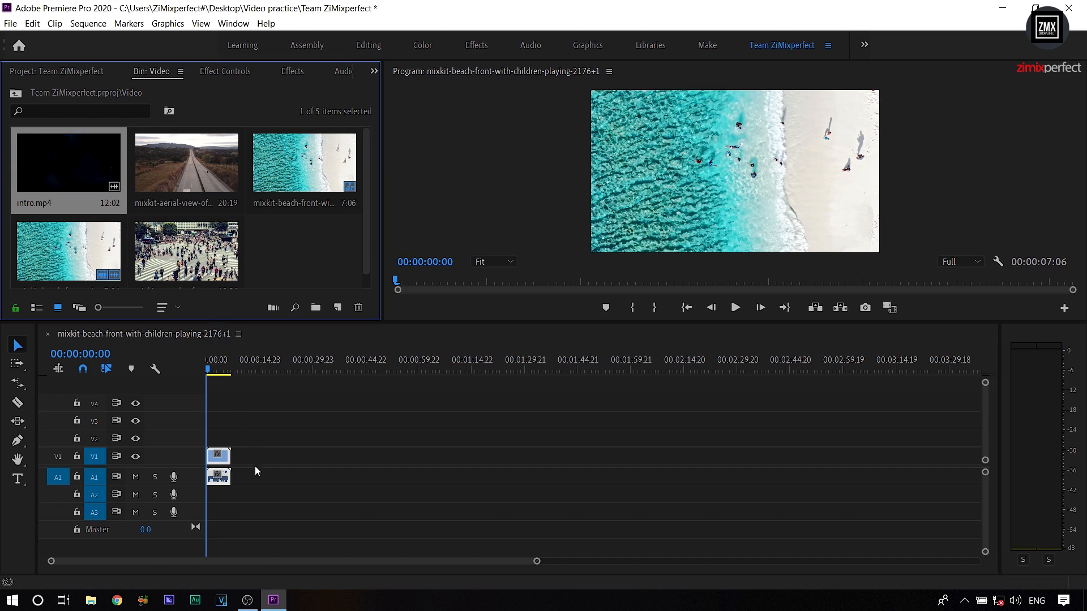
{"action": "left_click_drag", "start_coordinate": [88, 171], "coordinate": [243, 471]}
{"action": "left_click_drag", "start_coordinate": [506, 395], "coordinate": [491, 402]}
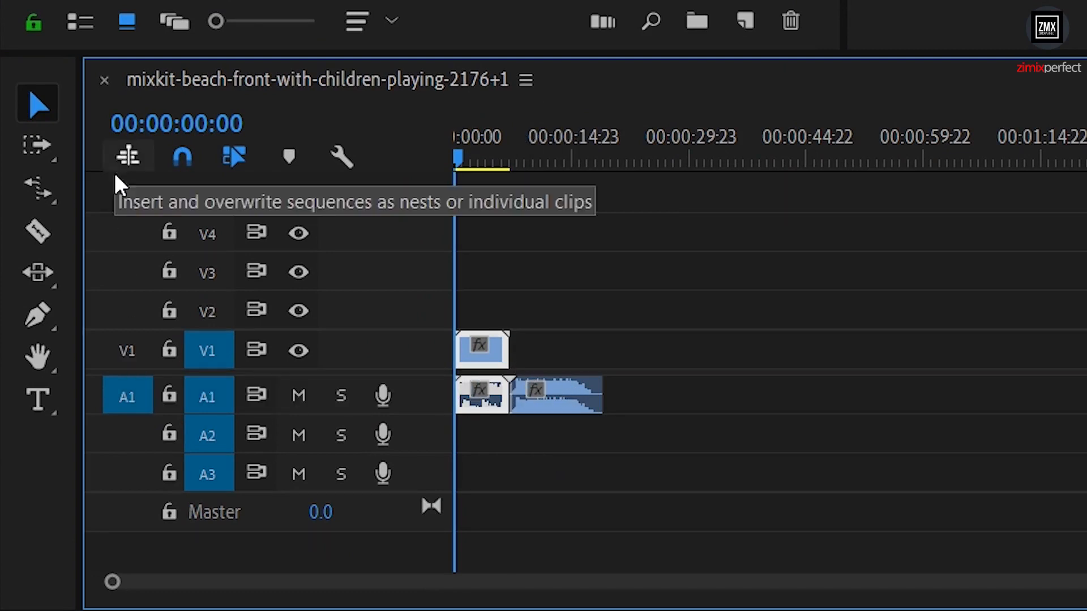
- Turn V1 source patching back on and place intro.mp4 with video and audio on V1 and A1, leaving a gap after the existing clips
{"action": "left_click", "coordinate": [126, 352]}
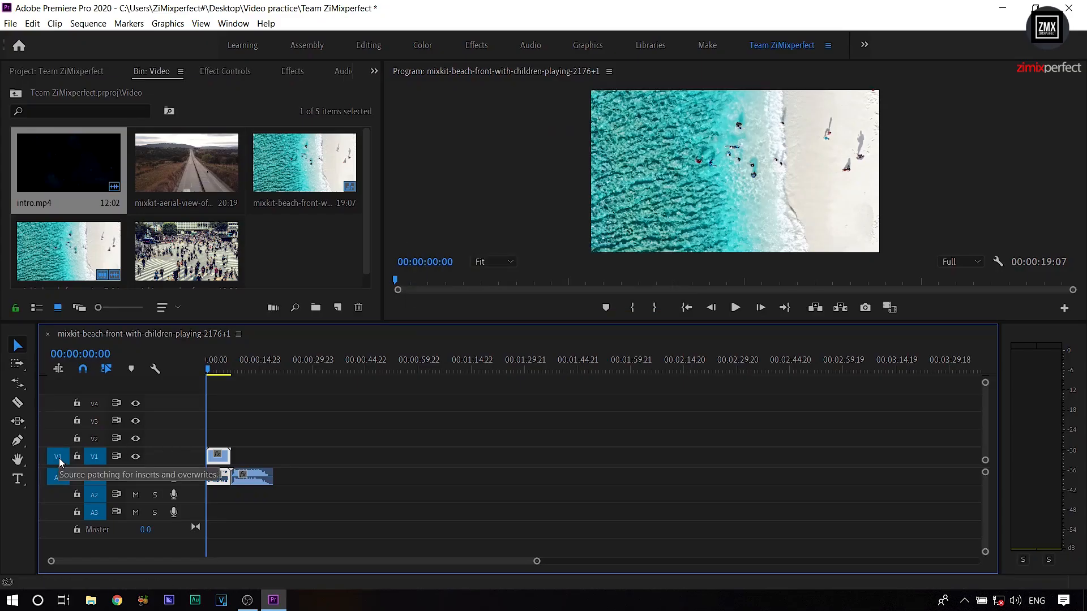
{"action": "left_click_drag", "start_coordinate": [43, 206], "coordinate": [290, 465]}
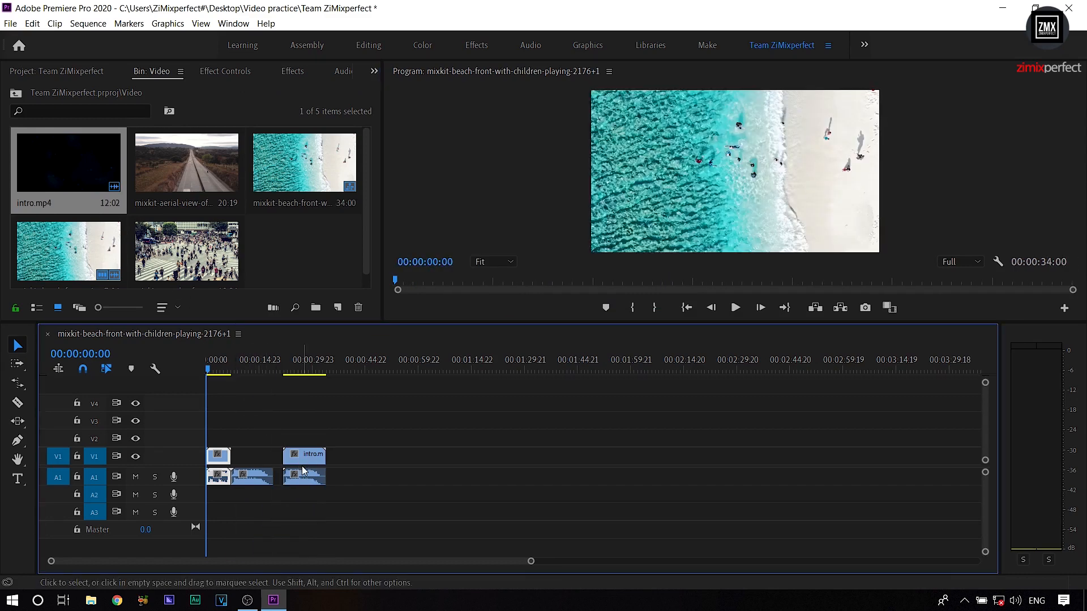
- Turn off A1 source patching and place only the video of intro.mp4 on V1 directly after its previous copy
{"action": "left_click", "coordinate": [58, 480]}
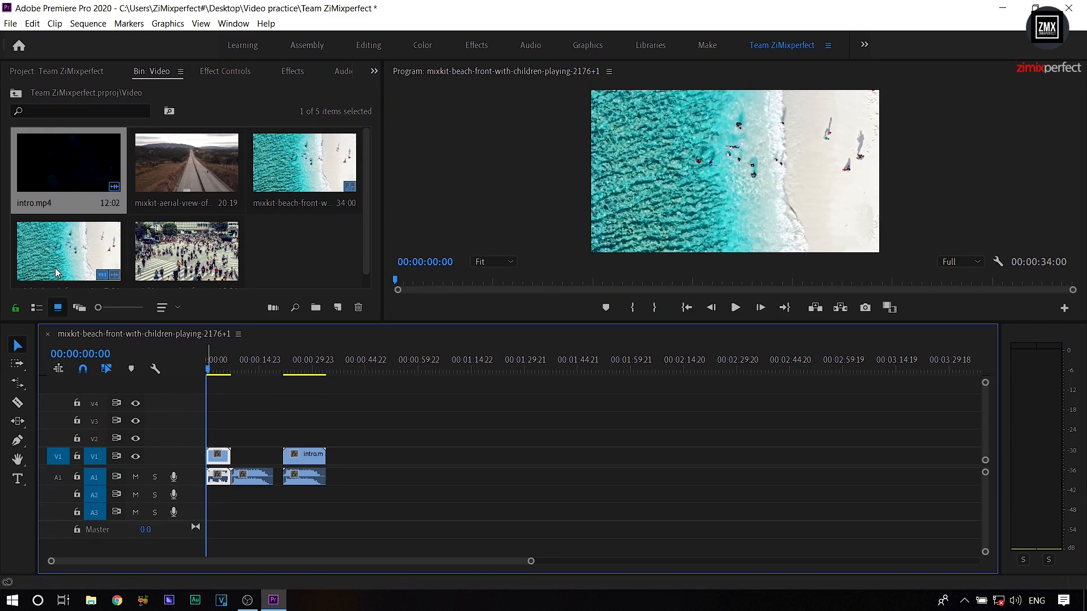
{"action": "left_click", "coordinate": [45, 170]}
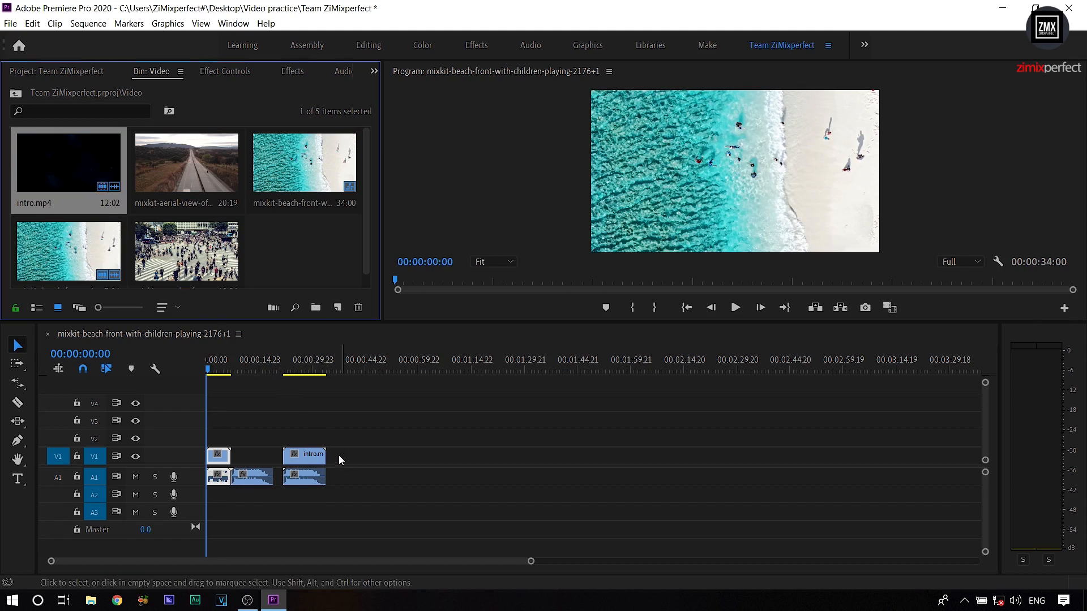
{"action": "left_click_drag", "start_coordinate": [56, 172], "coordinate": [337, 460]}
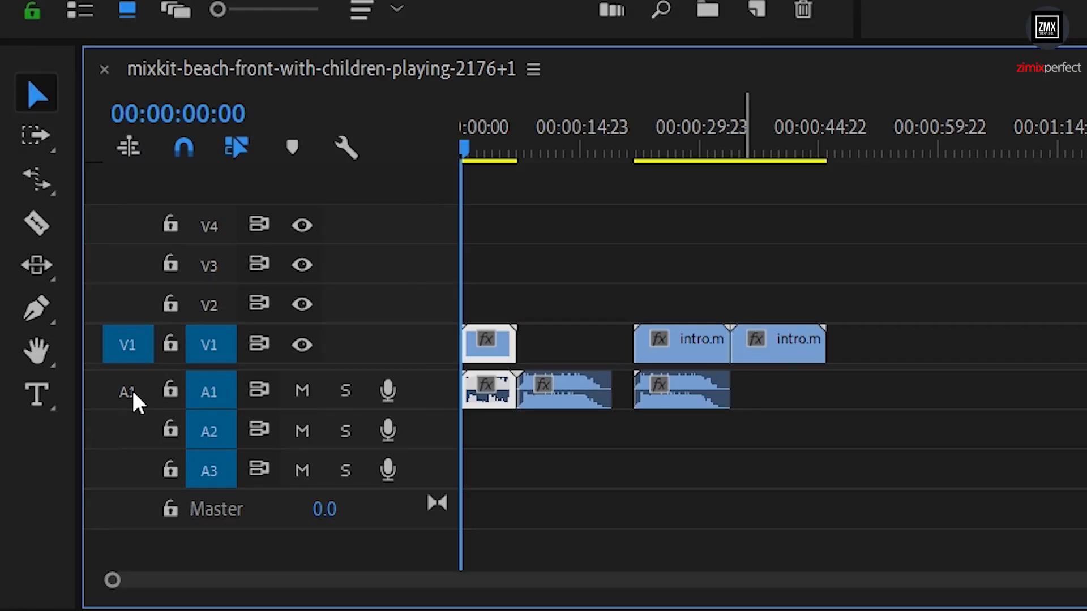
- Turn A1 source patching back on and delete all intro.mp4 clips from the timeline, keeping only the beach clip
{"action": "left_click", "coordinate": [130, 391]}
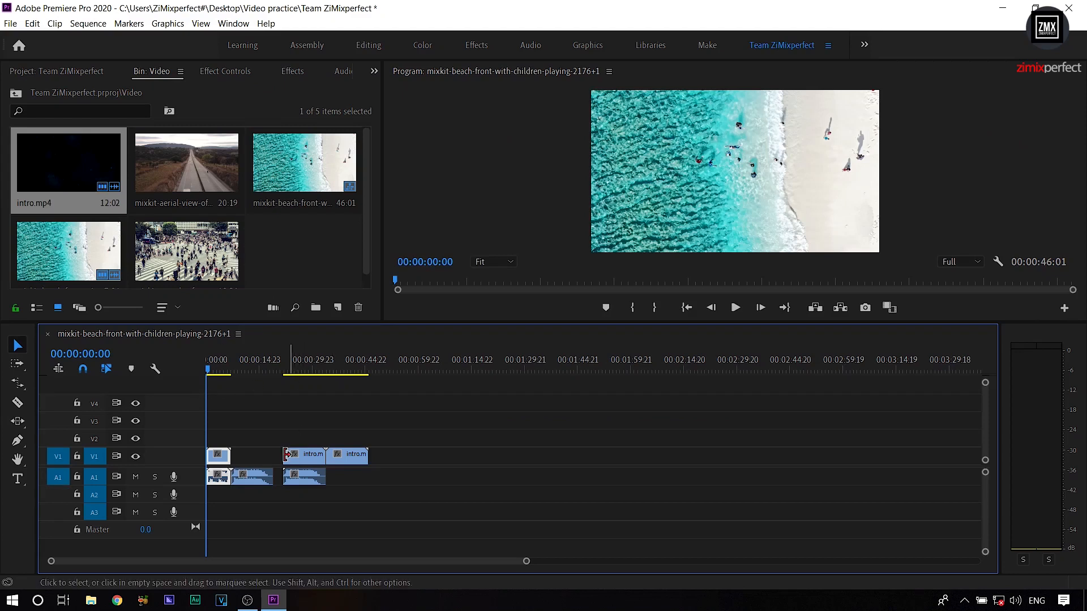
{"action": "left_click_drag", "start_coordinate": [247, 444], "coordinate": [386, 502]}
{"action": "left_click_drag", "start_coordinate": [247, 428], "coordinate": [347, 498]}
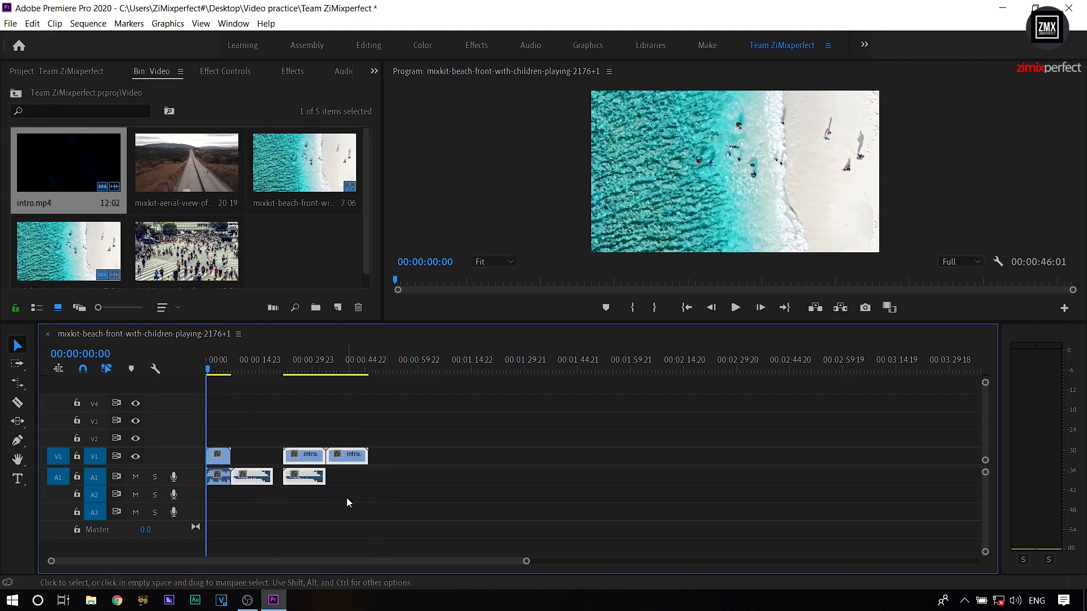
{"action": "key", "text": "Delete"}
{"action": "left_click", "coordinate": [268, 229]}
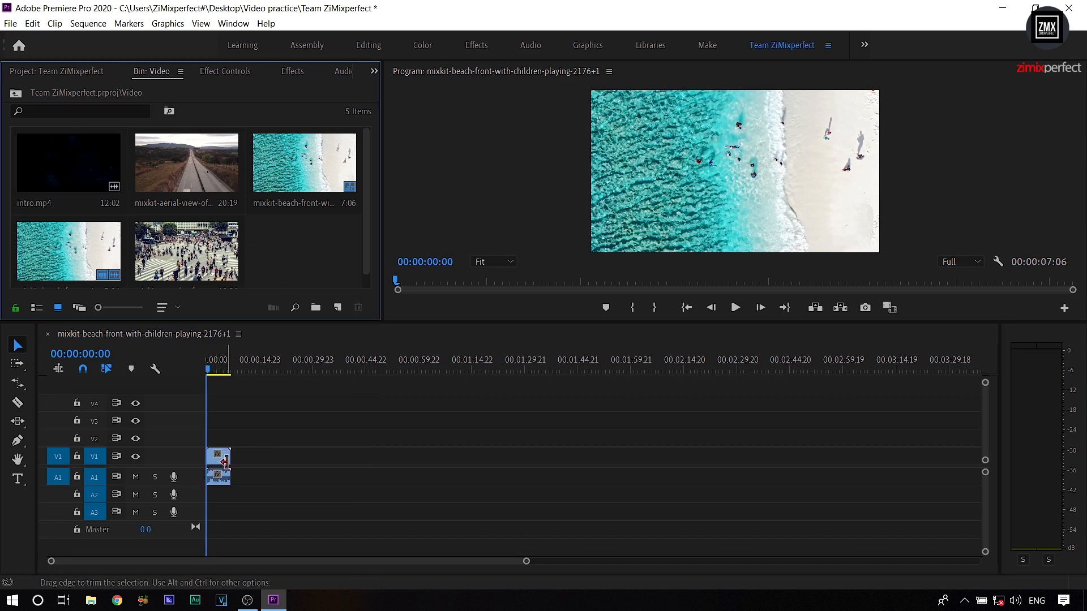
- Expand the V1 and A1 tracks to show the clip's thumbnail and waveform, and collapse both again
{"action": "left_click", "coordinate": [217, 457]}
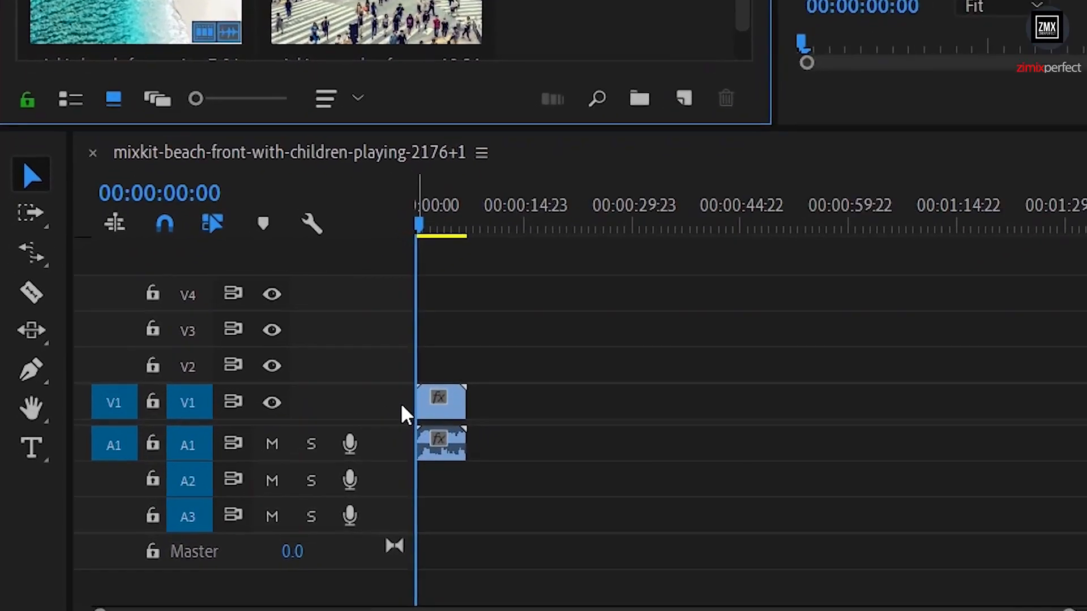
{"action": "double_click", "coordinate": [458, 391]}
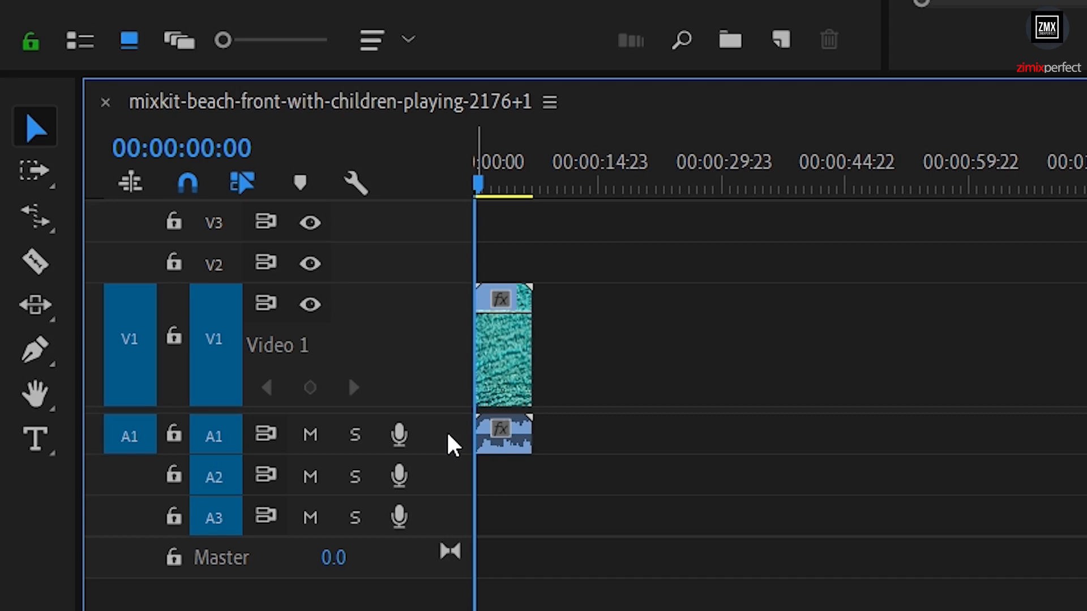
{"action": "double_click", "coordinate": [456, 453]}
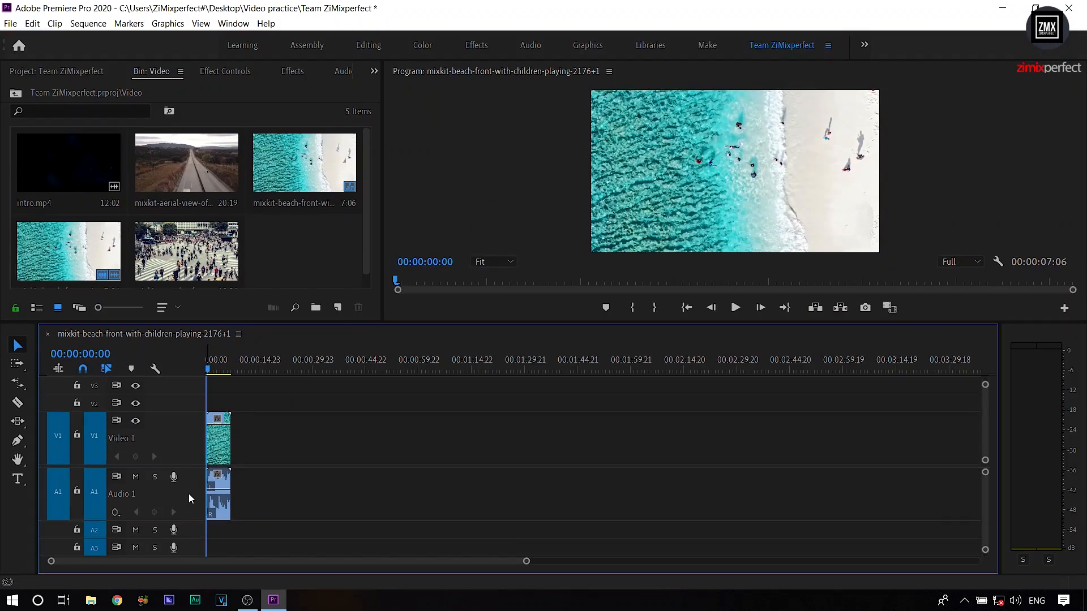
{"action": "double_click", "coordinate": [277, 489]}
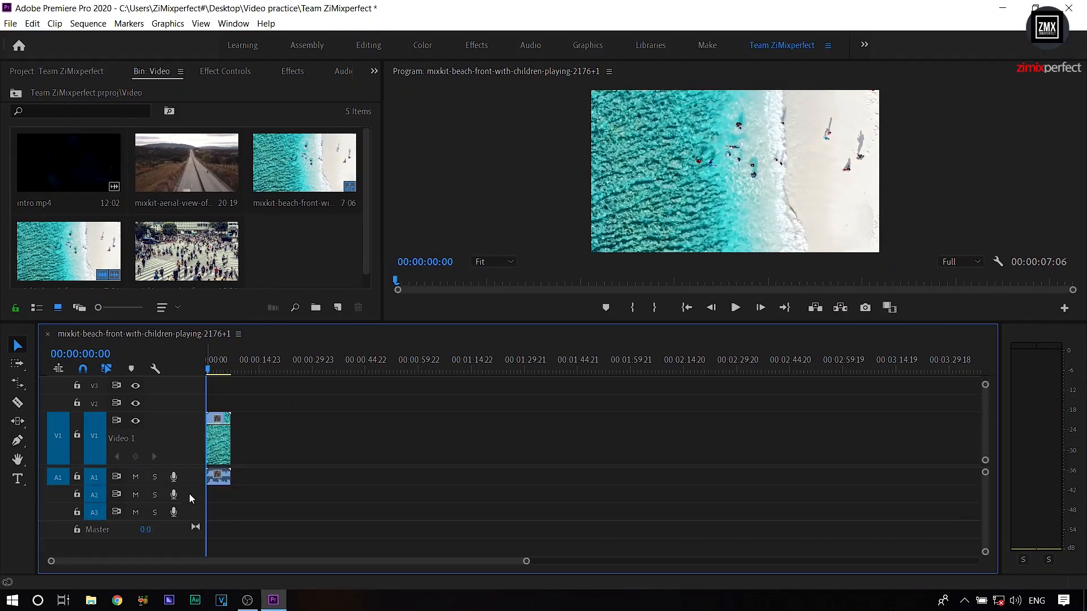
{"action": "double_click", "coordinate": [187, 456]}
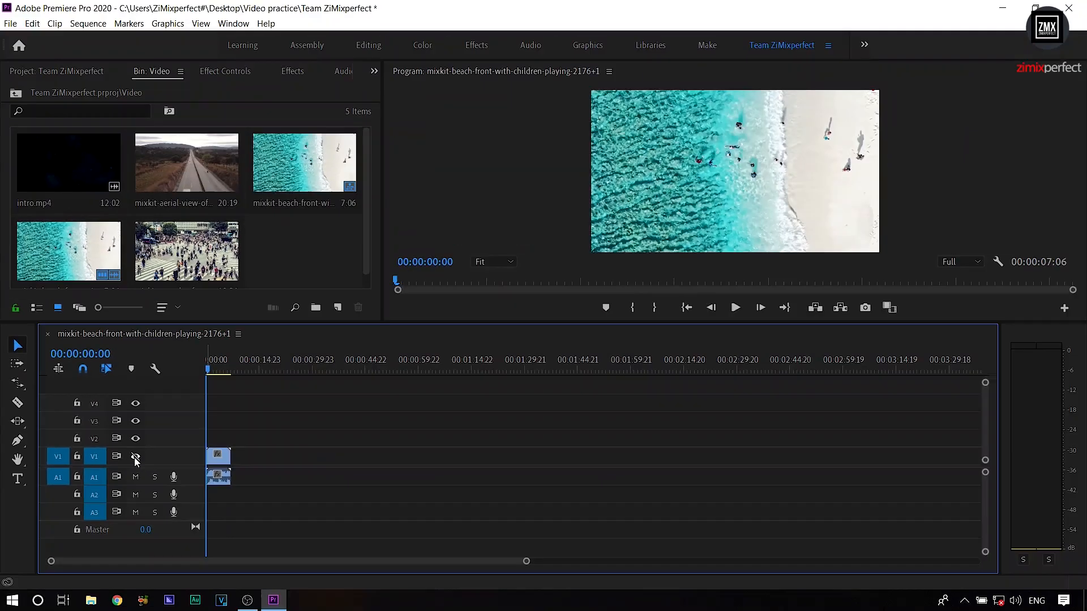
- Switch off the V1 track output to hide its picture, and switch it back on
{"action": "left_click", "coordinate": [366, 336]}
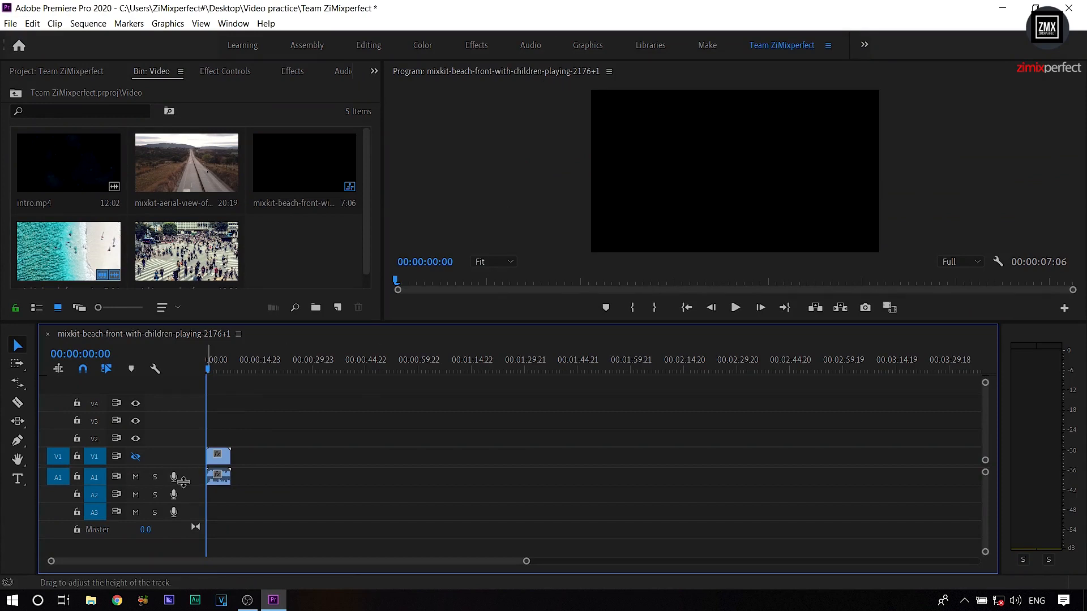
{"action": "left_click", "coordinate": [135, 458]}
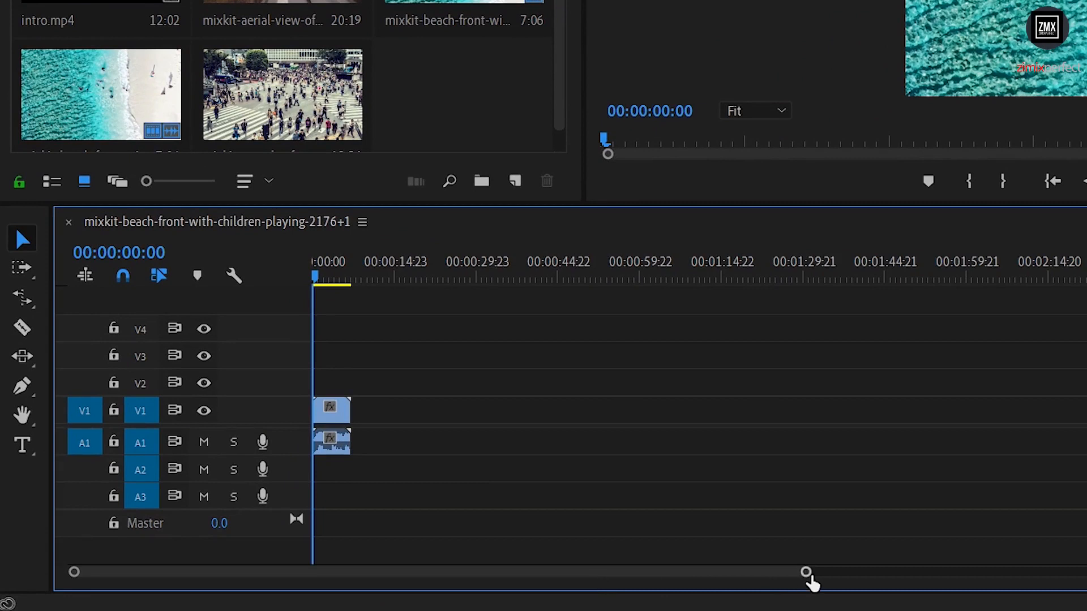
- Examine the beach sequence at different timeline zoom levels and fit the whole sequence in view
{"action": "left_click_drag", "start_coordinate": [806, 574], "coordinate": [833, 562]}
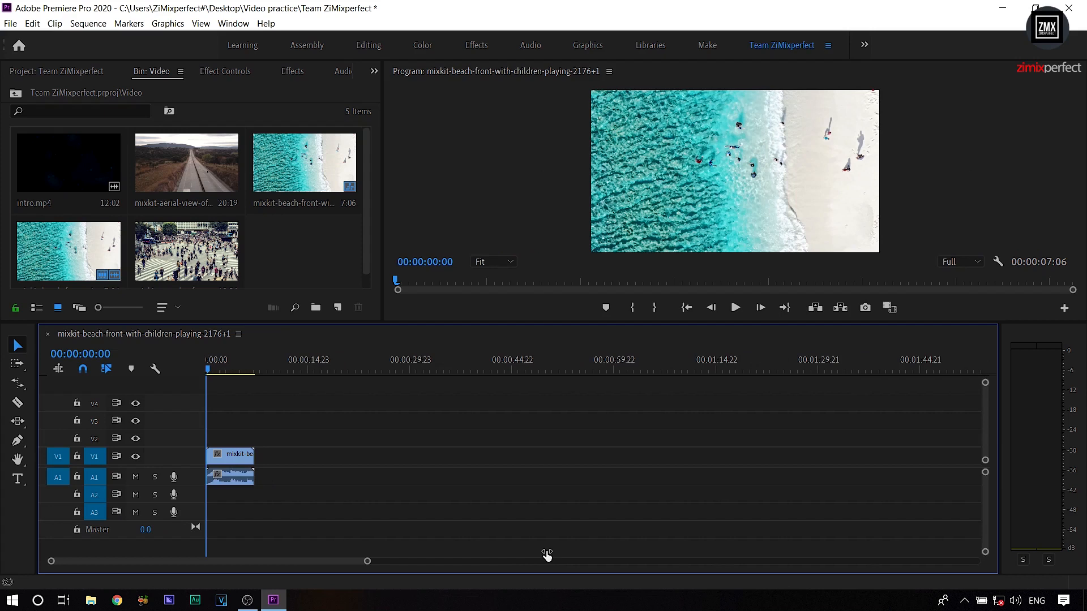
{"action": "left_click_drag", "start_coordinate": [547, 556], "coordinate": [456, 554]}
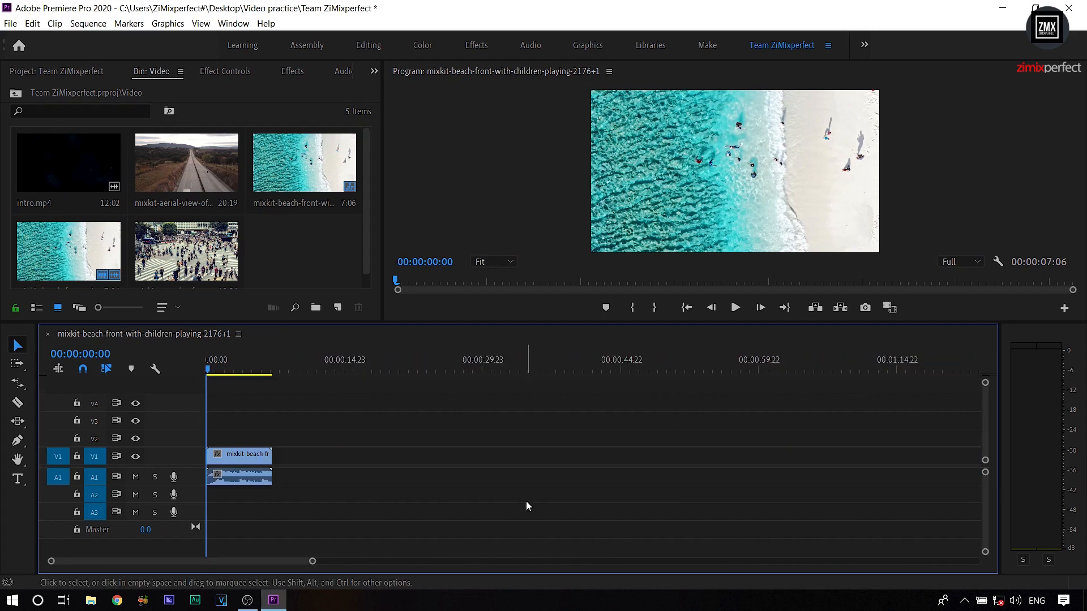
{"action": "key", "text": "minus"}
{"action": "key", "text": "minus"}
{"action": "key", "text": "minus"}
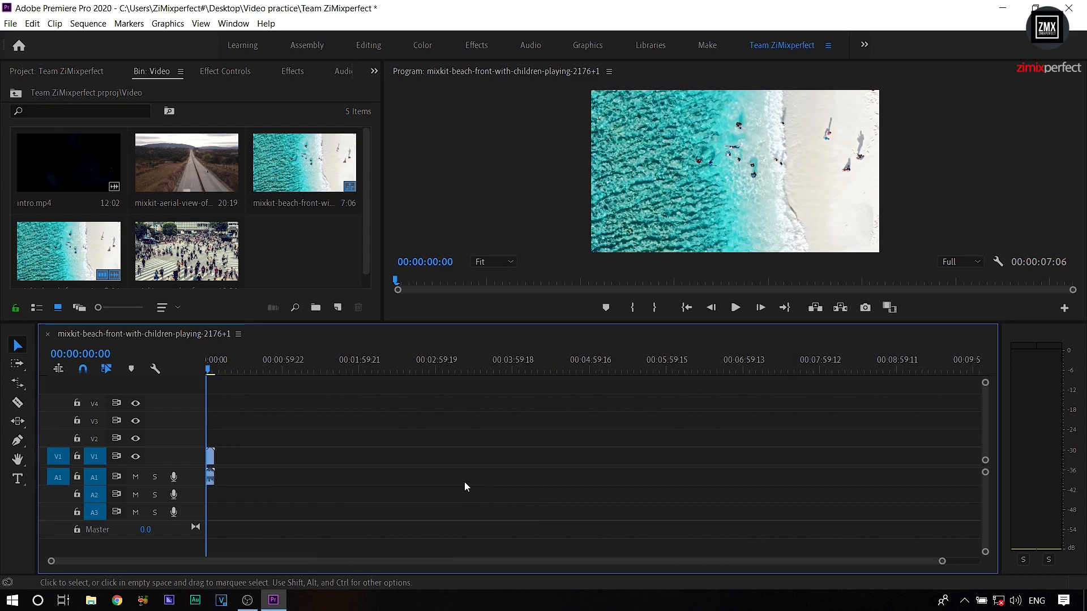
{"action": "key", "text": "equal"}
{"action": "key", "text": "equal"}
{"action": "key", "text": "backslash"}
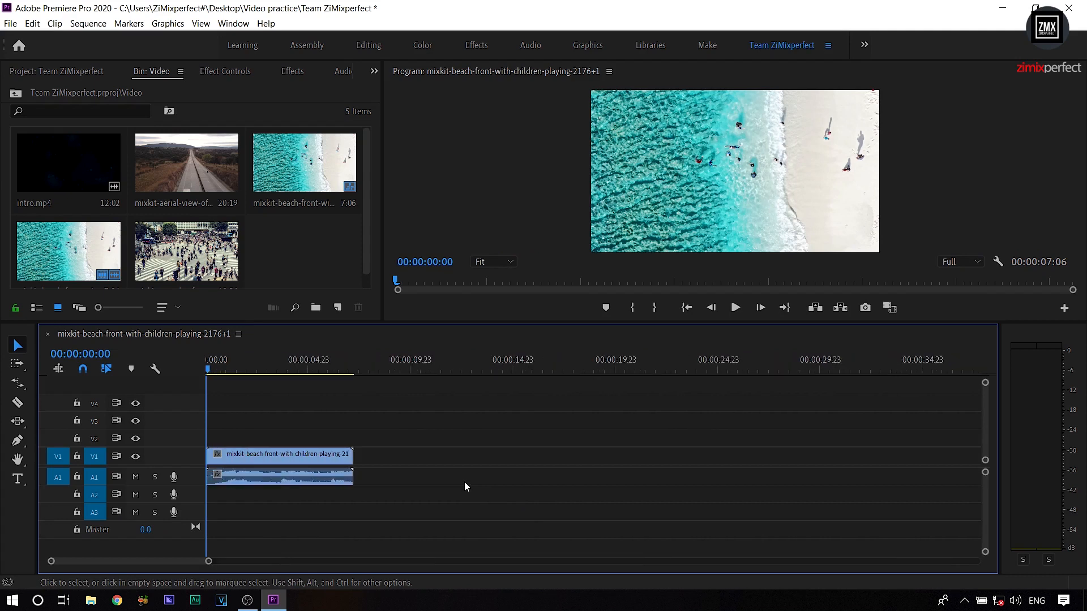
- Move the playhead to 00:00:01:13 and slightly increase the height of the video tracks
{"action": "left_click_drag", "start_coordinate": [294, 371], "coordinate": [333, 371]}
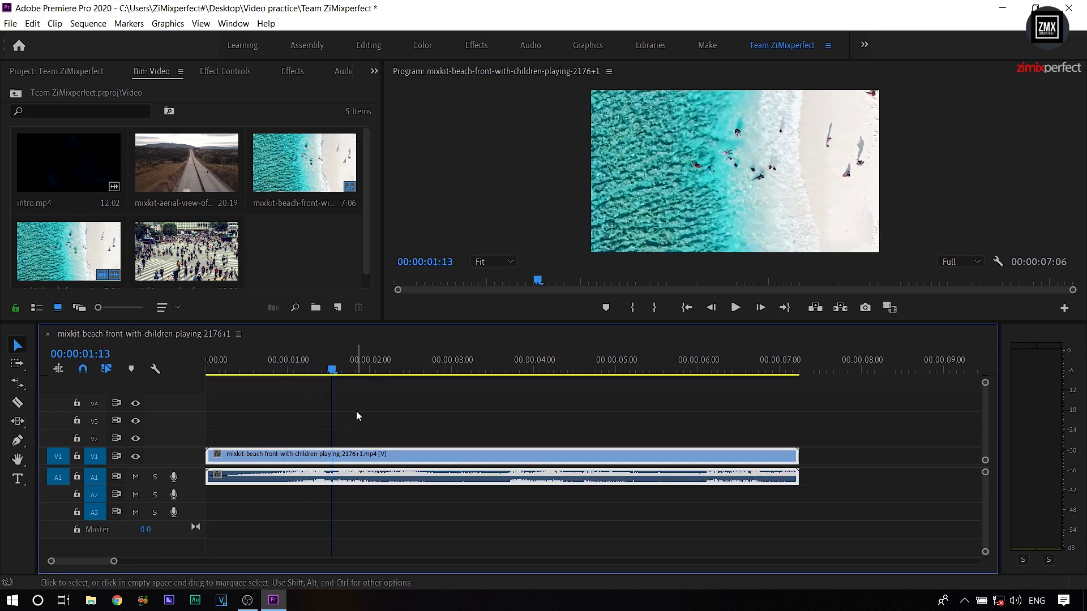
{"action": "key", "text": "="}
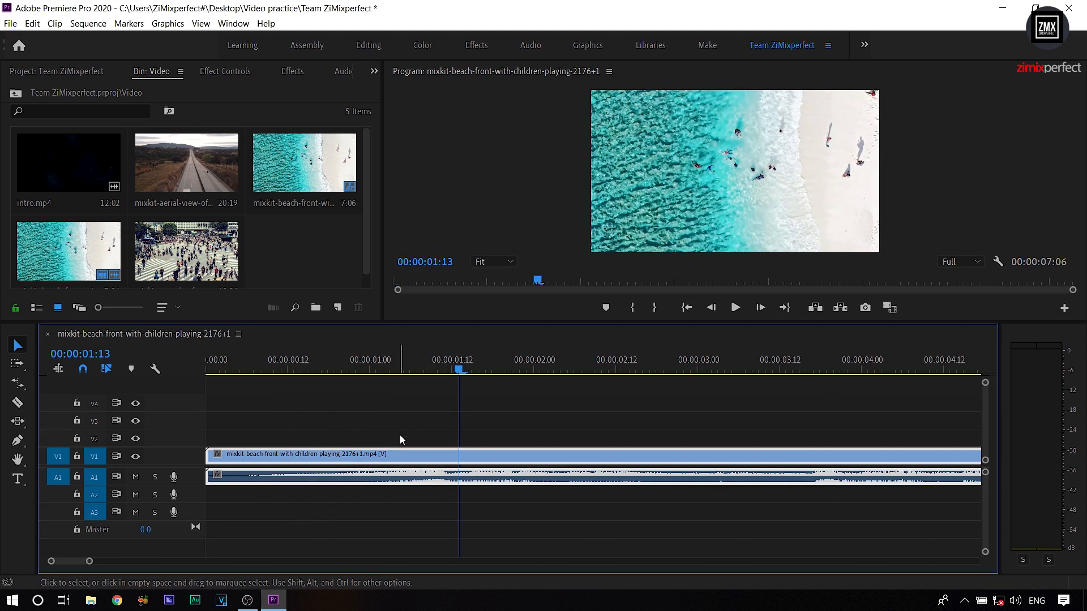
{"action": "key", "text": "minus"}
{"action": "key", "text": "minus"}
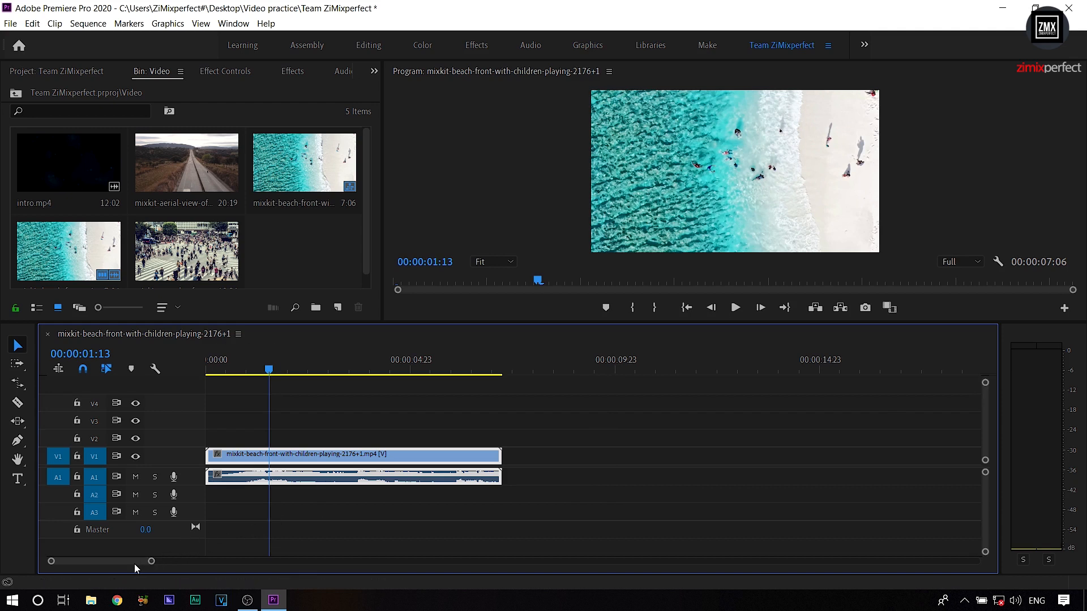
{"action": "left_click_drag", "start_coordinate": [152, 561], "coordinate": [237, 562]}
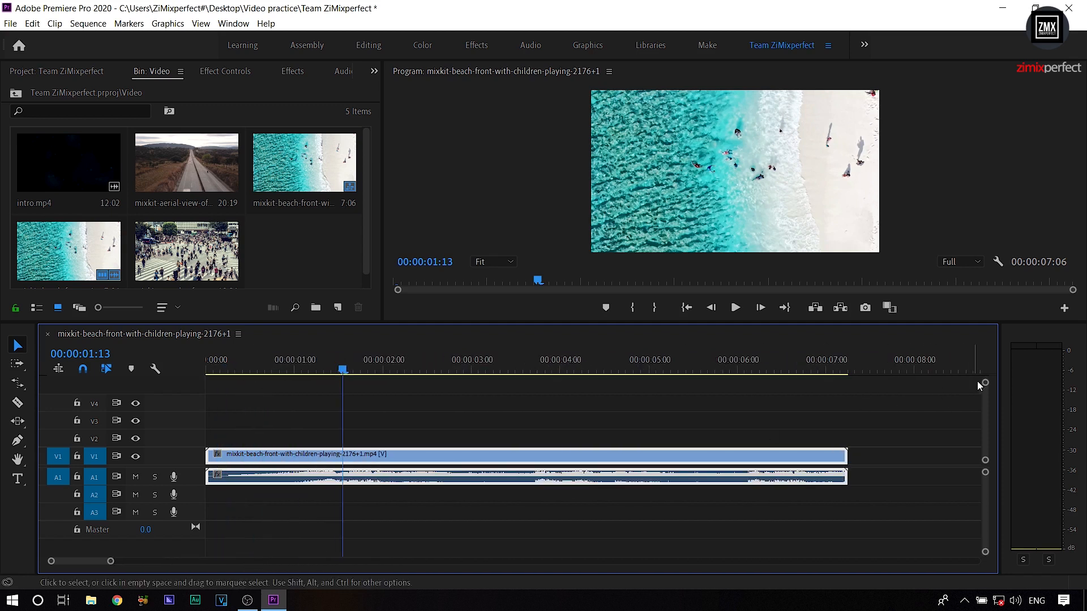
{"action": "left_click_drag", "start_coordinate": [986, 385], "coordinate": [987, 366]}
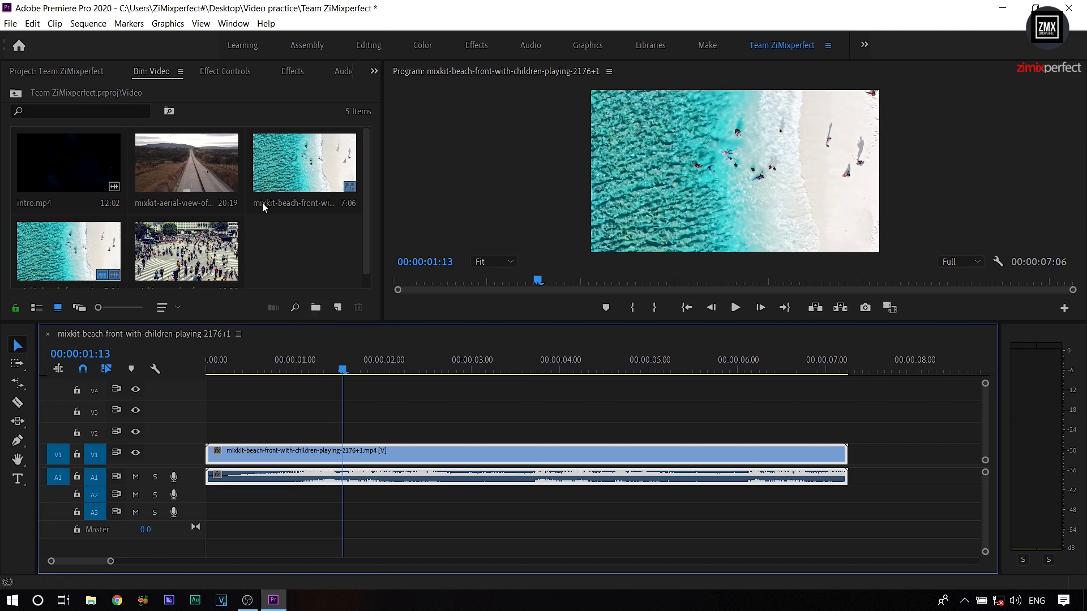
- Open intro.mp4 from the Video bin in the Source monitor to preview it
{"action": "left_click", "coordinate": [69, 165]}
{"action": "double_click", "coordinate": [69, 165]}
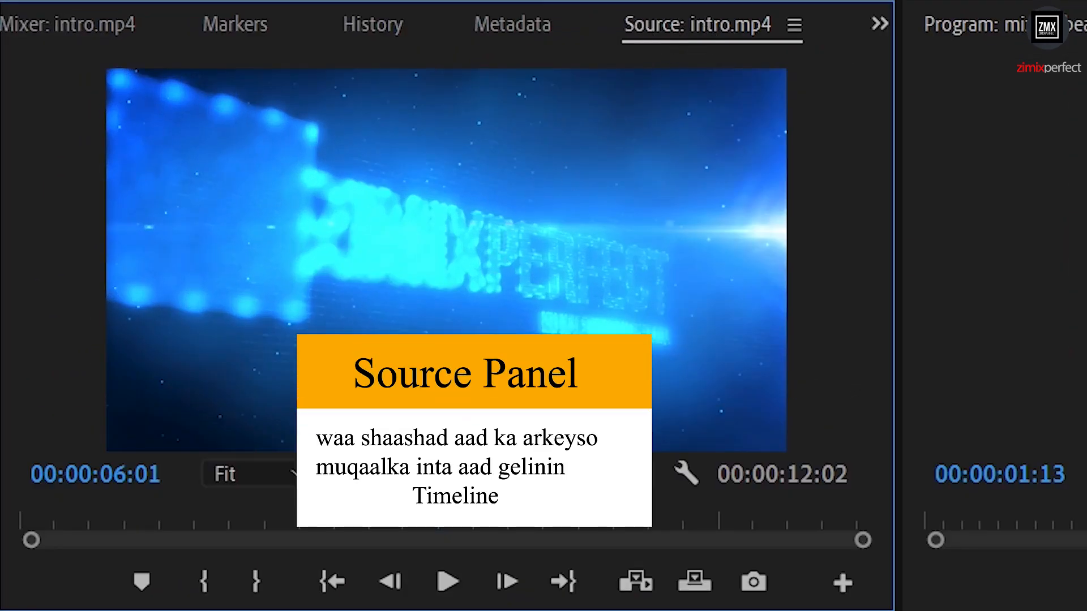
- Scrub intro.mp4 back towards its start in the Source monitor and play a short stretch of it
{"action": "left_click_drag", "start_coordinate": [436, 516], "coordinate": [106, 511]}
{"action": "left_click", "coordinate": [448, 582]}
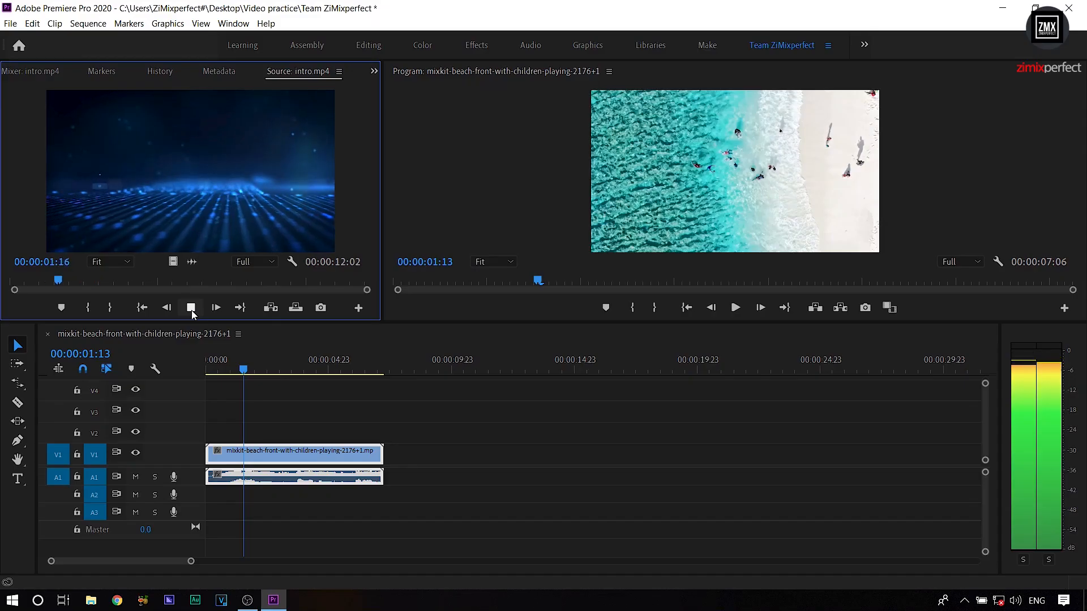
{"action": "left_click", "coordinate": [191, 309]}
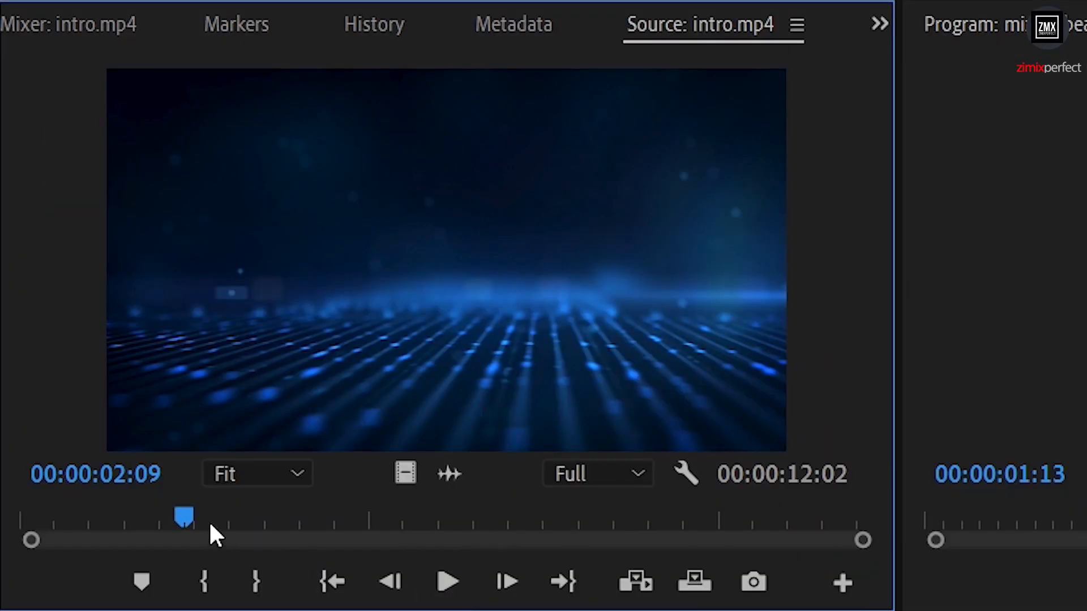
- Mark a section of intro.mp4 with the In point at 00:00:03:21 and the Out point at 00:00:08:23
{"action": "left_click_drag", "start_coordinate": [198, 508], "coordinate": [289, 495]}
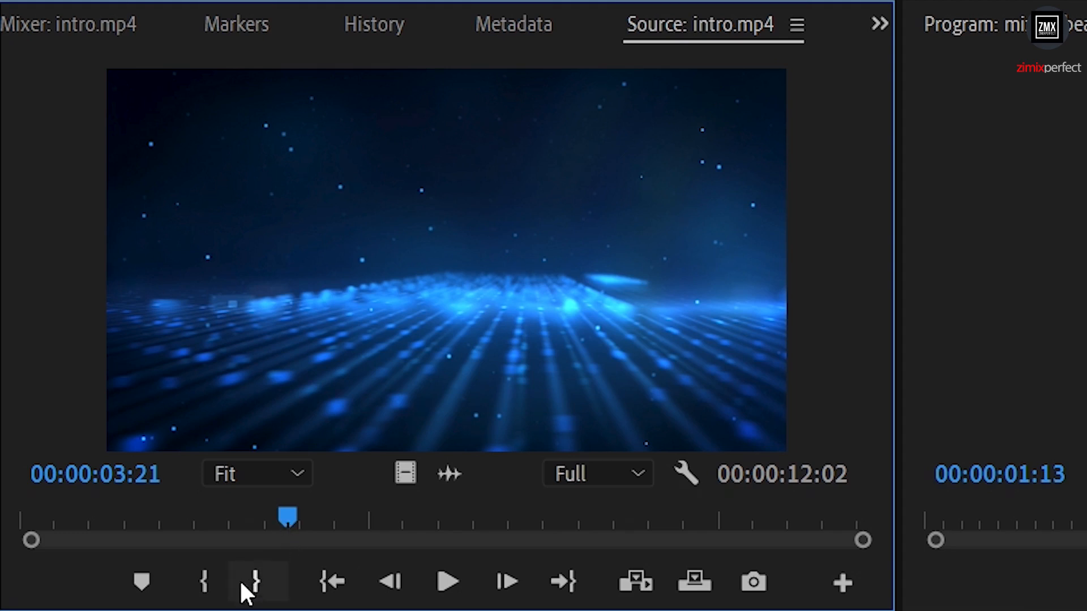
{"action": "left_click", "coordinate": [204, 594]}
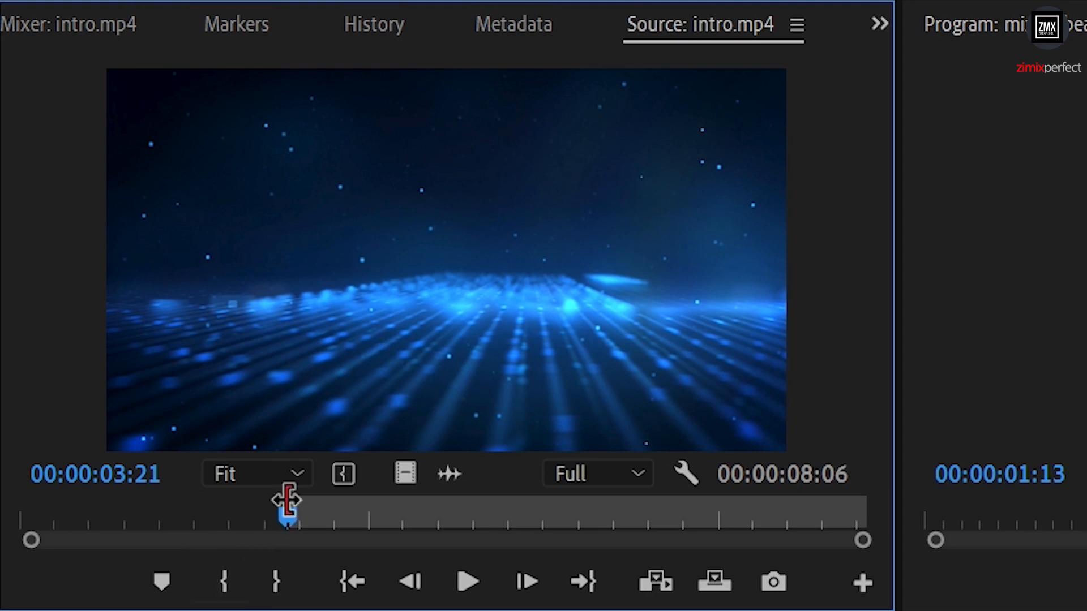
{"action": "left_click", "coordinate": [562, 510]}
{"action": "left_click_drag", "start_coordinate": [562, 507], "coordinate": [646, 505]}
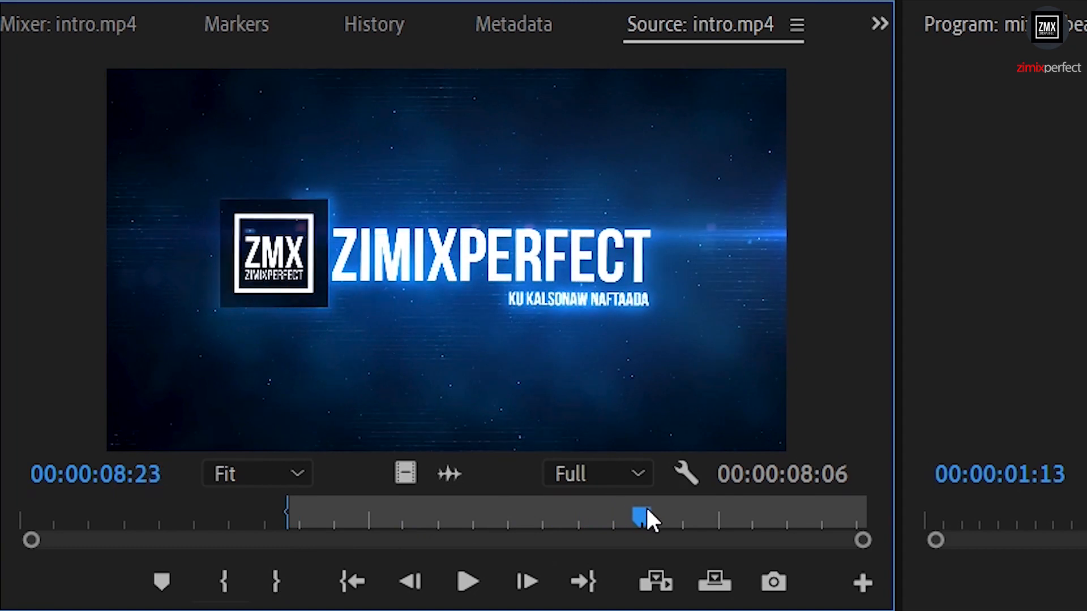
{"action": "left_click", "coordinate": [285, 578]}
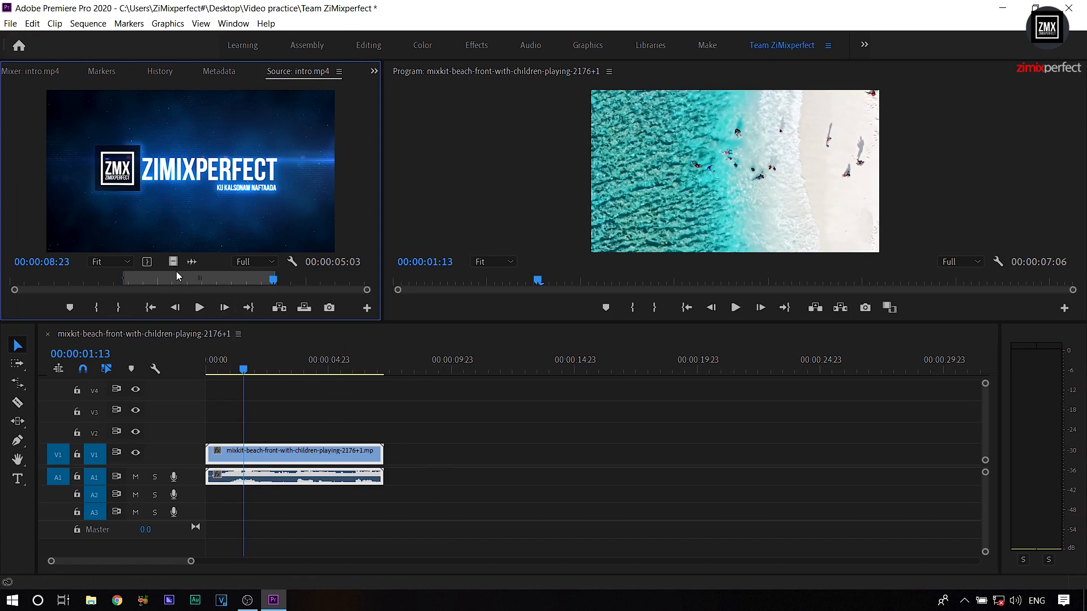
- Place only the video of the marked intro.mp4 section on V1 after the beach clip, and only its audio beneath it on A1
{"action": "left_click_drag", "start_coordinate": [170, 262], "coordinate": [392, 446]}
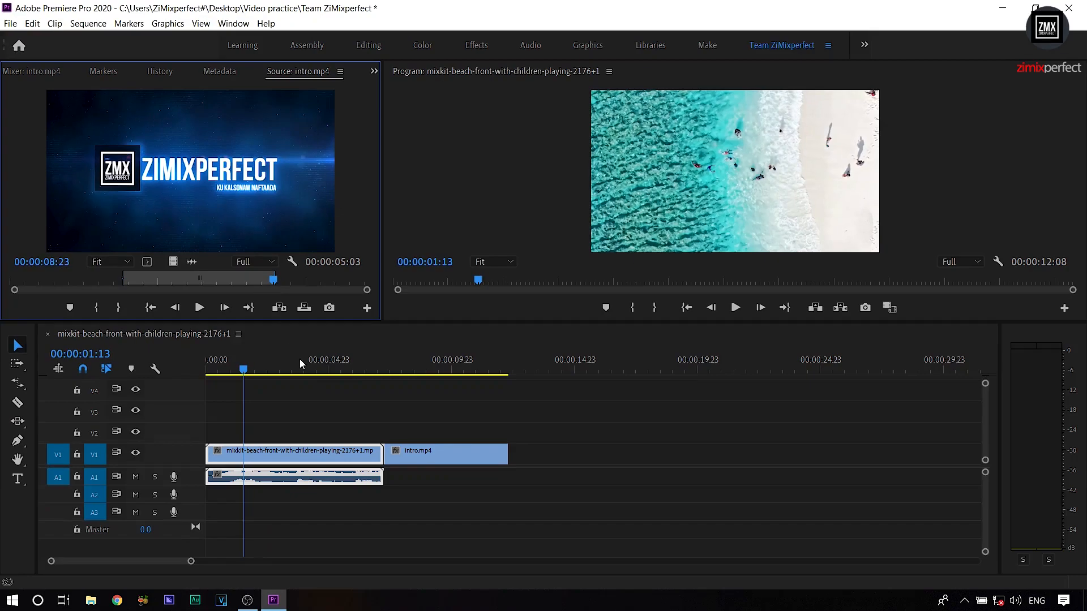
{"action": "left_click_drag", "start_coordinate": [300, 359], "coordinate": [391, 477]}
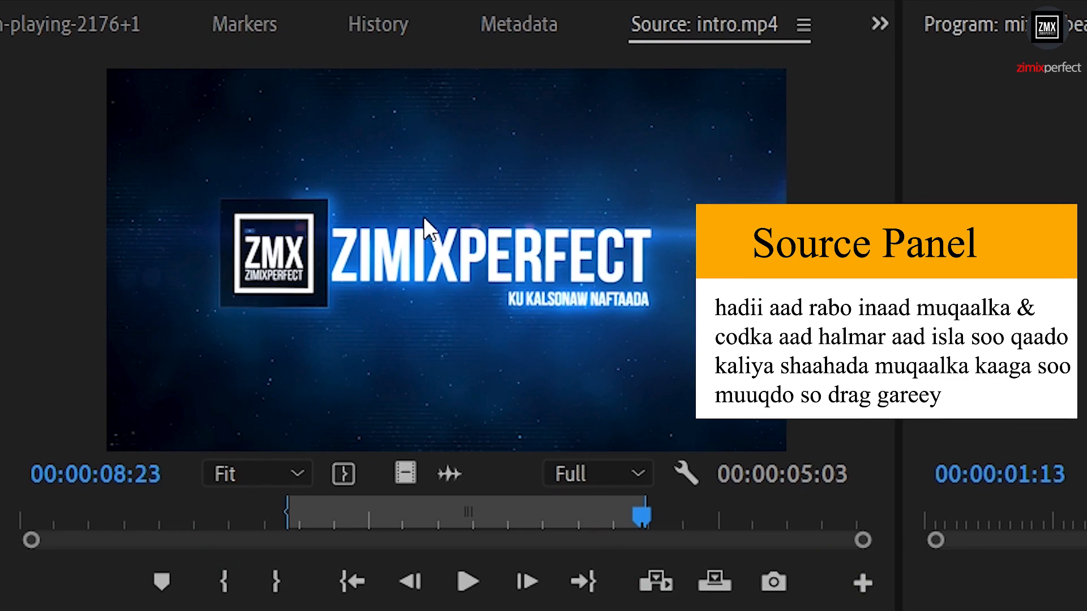
- Add the marked intro.mp4 section with both picture and sound at the sequence's end, and view it at 00:00:13:19
{"action": "left_click", "coordinate": [423, 203]}
{"action": "left_click_drag", "start_coordinate": [423, 202], "coordinate": [516, 463]}
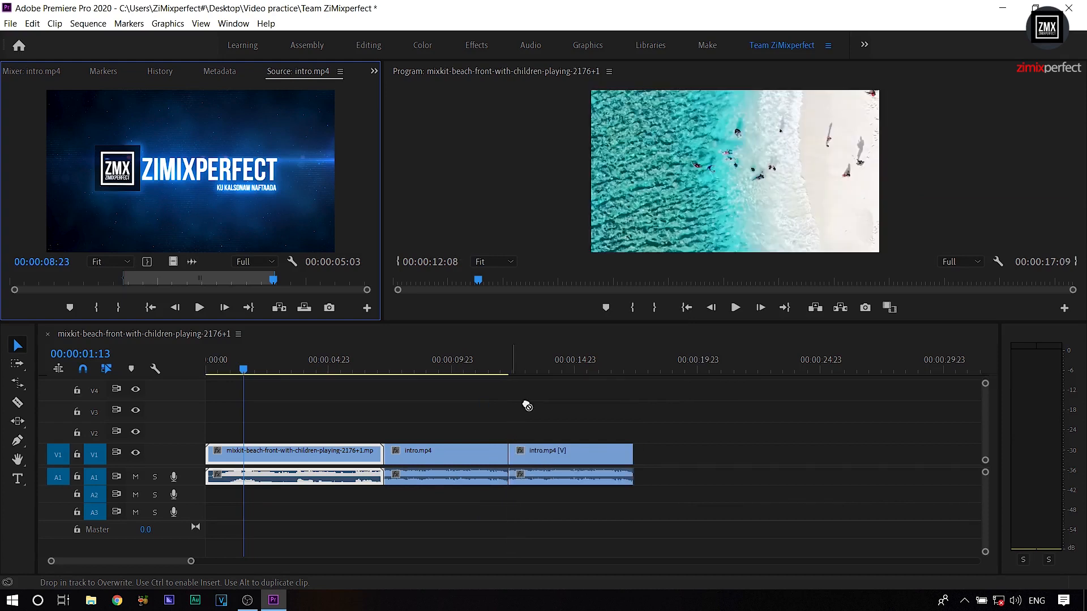
{"action": "left_click_drag", "start_coordinate": [527, 406], "coordinate": [538, 391]}
{"action": "left_click", "coordinate": [545, 369]}
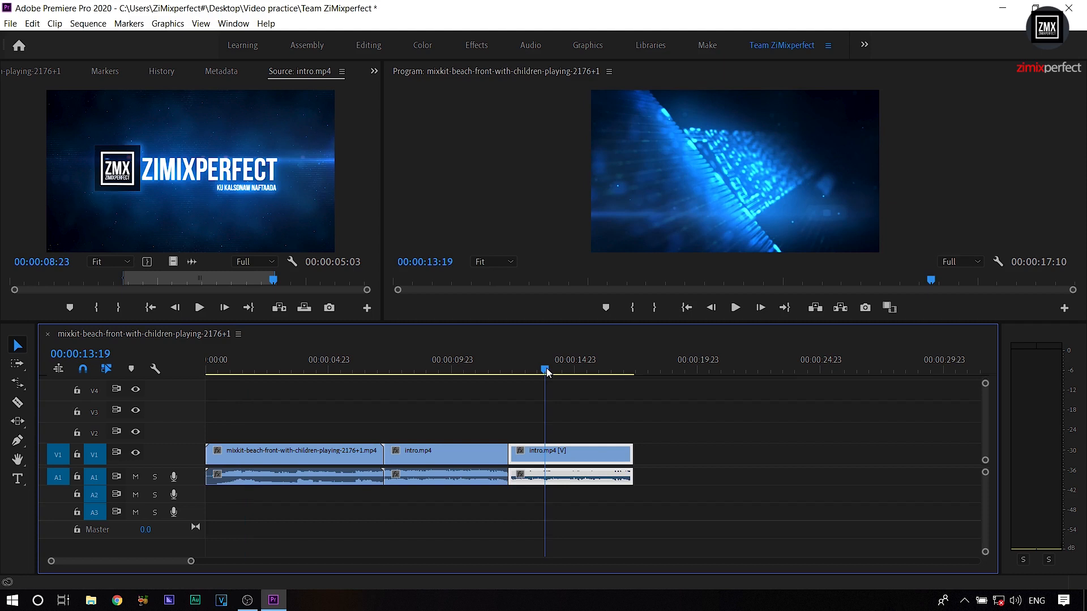
{"action": "left_click", "coordinate": [368, 209]}
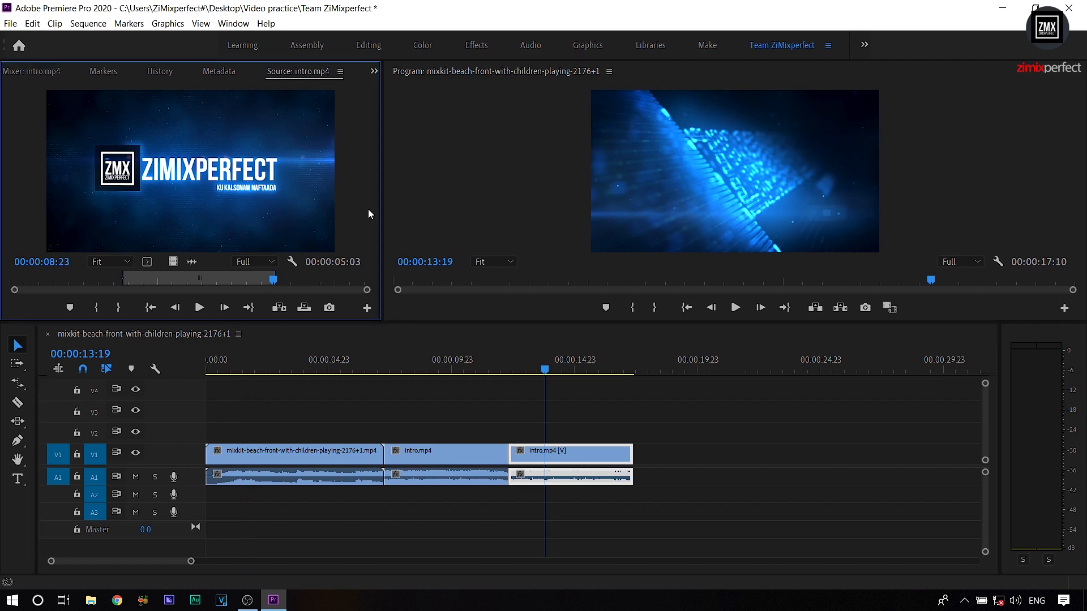